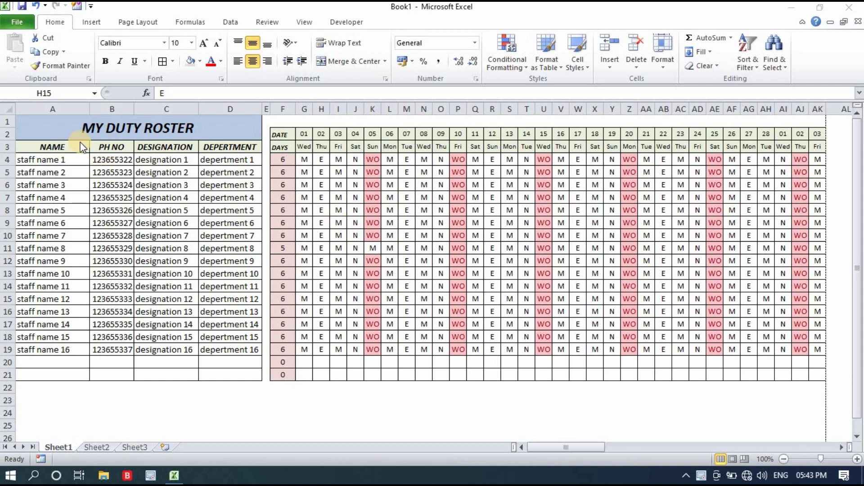
Step: Highlight the finished roster table, its DAYS totals, duty codes and WO off days in columns K and P
left_click_drag(75, 147, 818, 349)
left_click(458, 299)
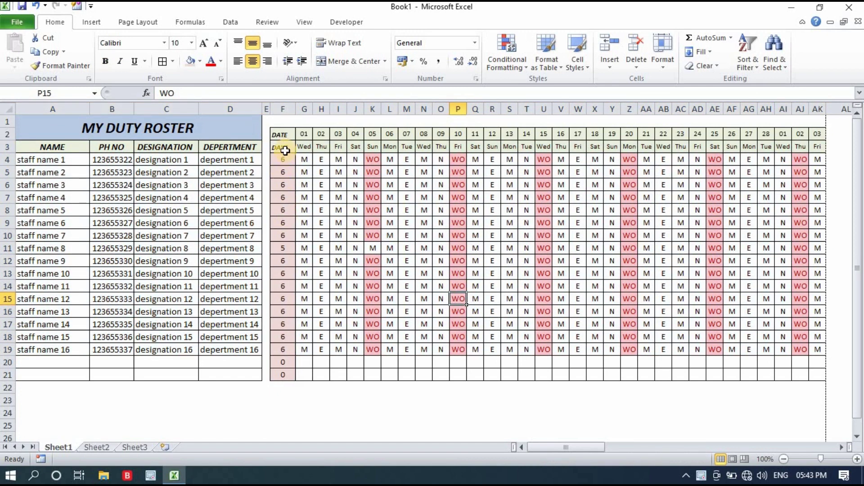
left_click_drag(288, 160, 280, 362)
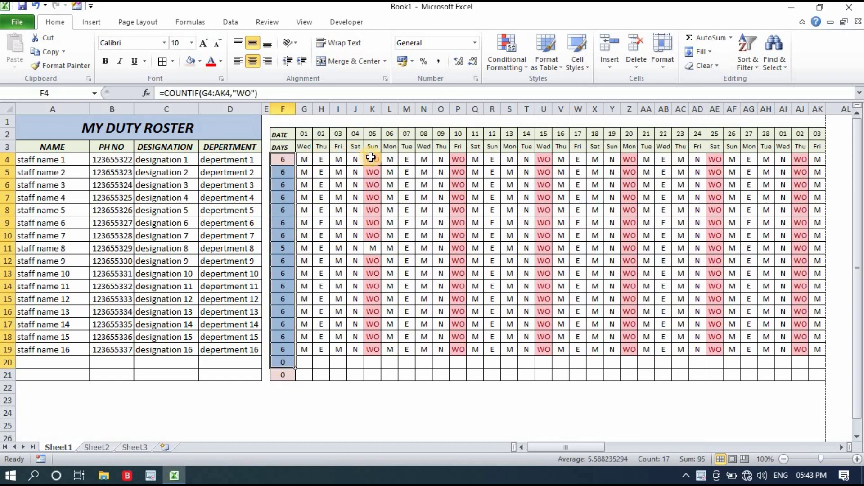
left_click_drag(304, 159, 389, 184)
left_click_drag(683, 193, 824, 185)
left_click_drag(283, 159, 280, 301)
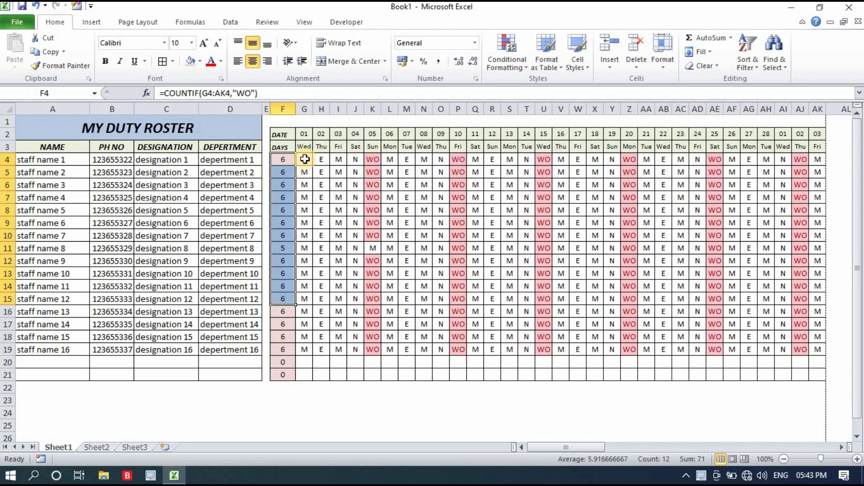
left_click(371, 161)
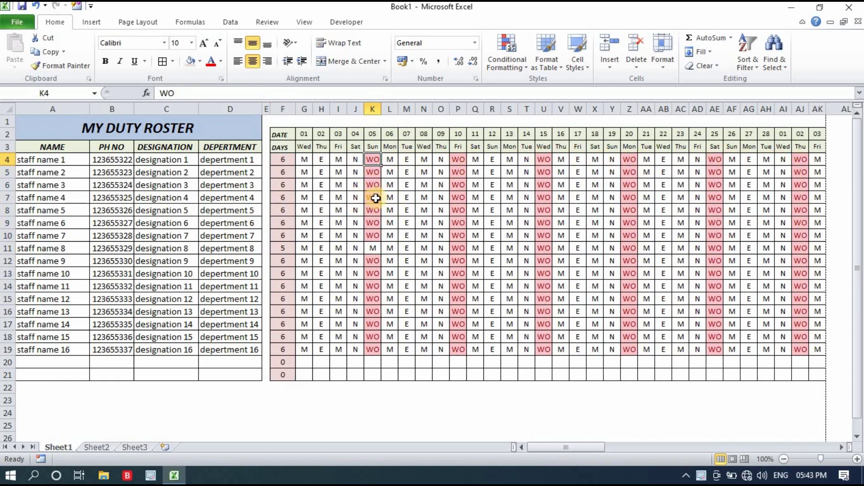
left_click_drag(458, 159, 466, 304)
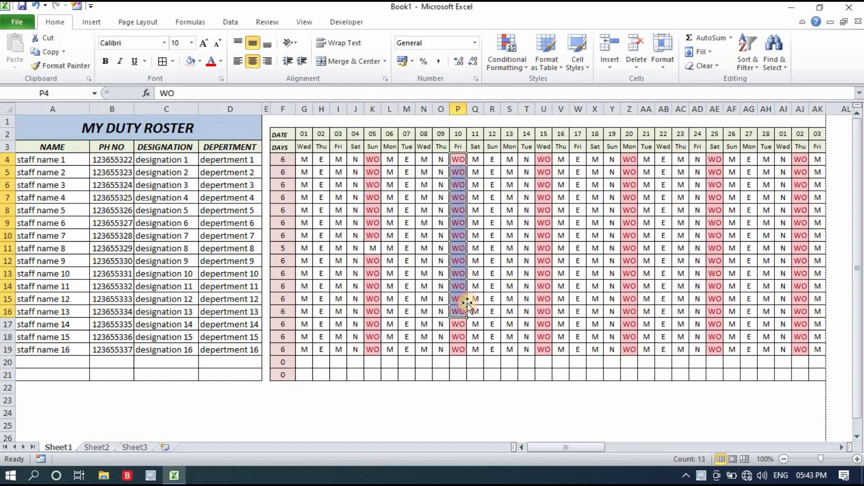
left_click_drag(544, 185, 545, 210)
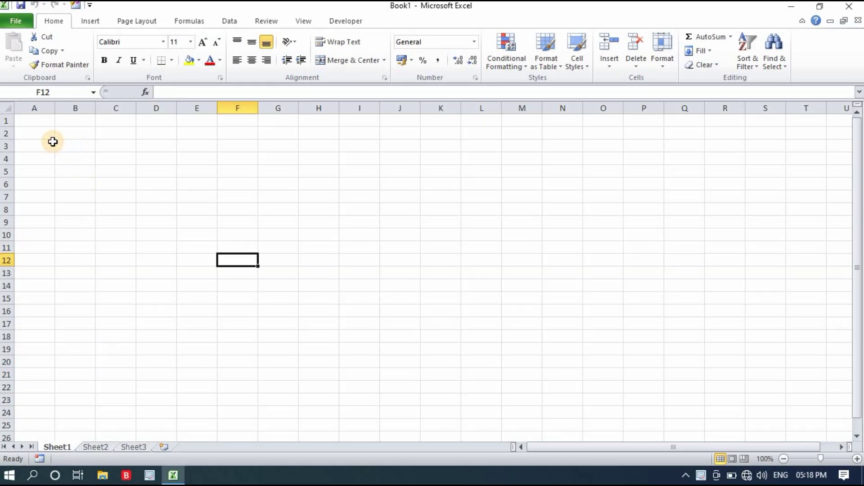
Step: Enter the headings NAME, PH NO, DESIGNATION and DEPERTMENT across A3:D3
left_click(50, 145)
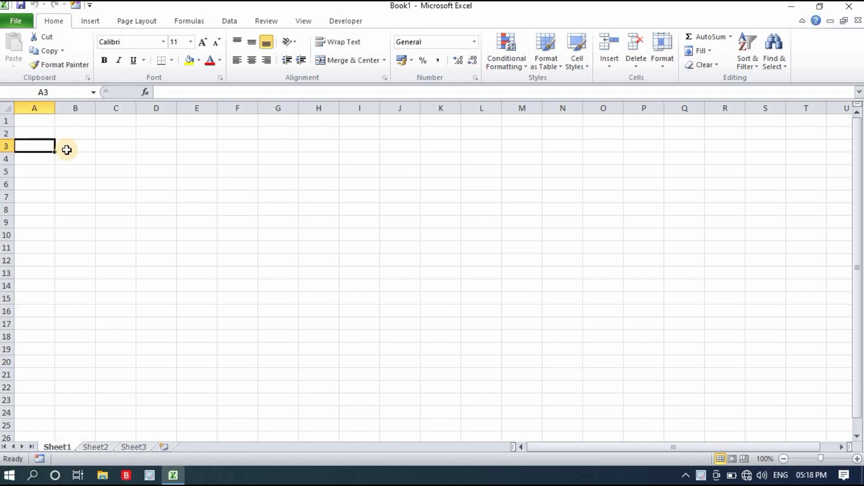
type("NAME")
left_click(67, 151)
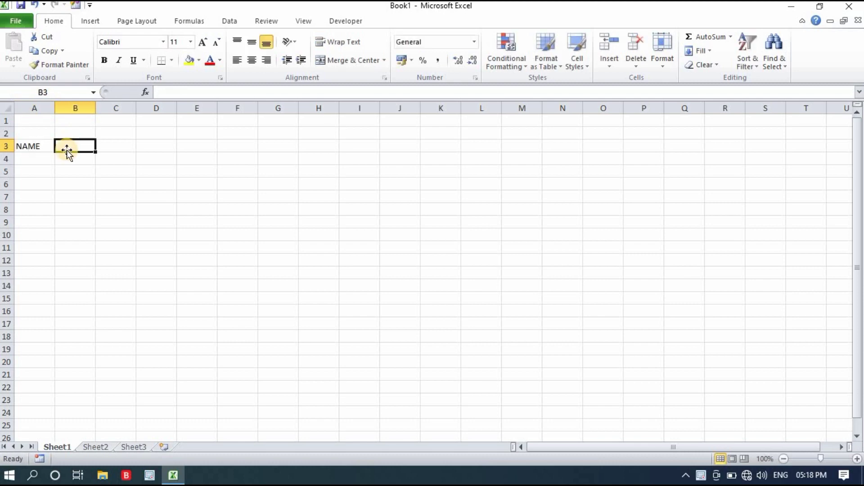
type("PHO")
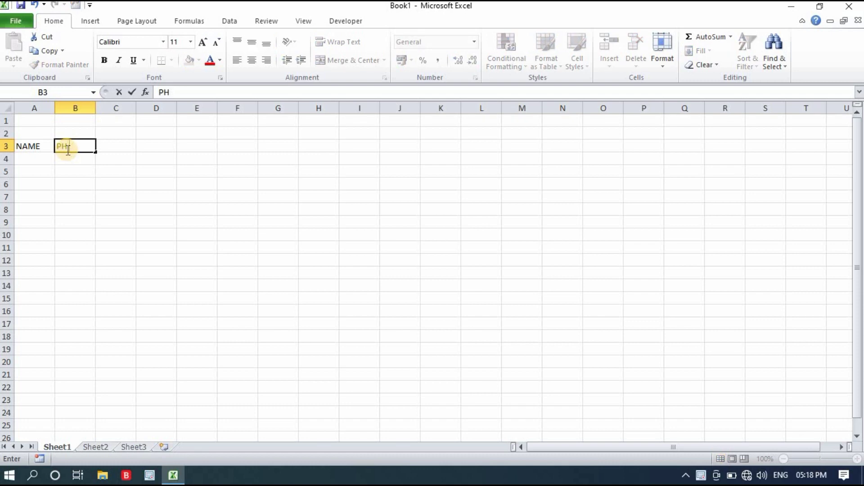
key("Tab")
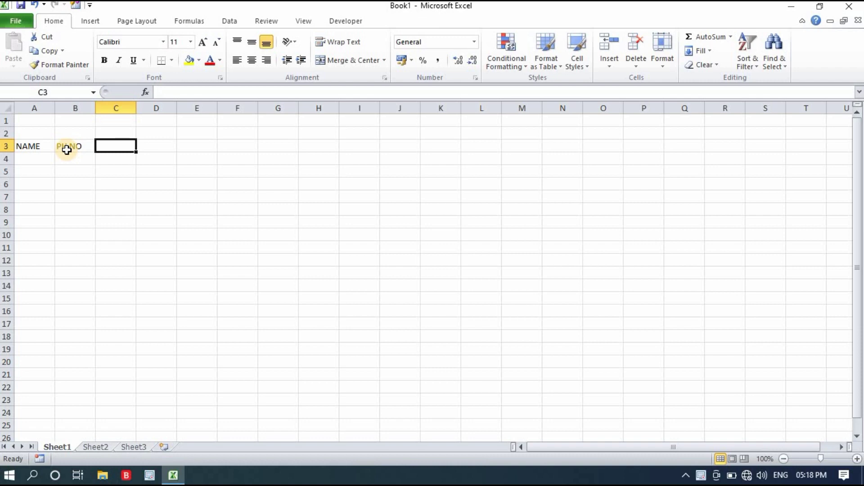
type("DESIGNATION")
key("Tab")
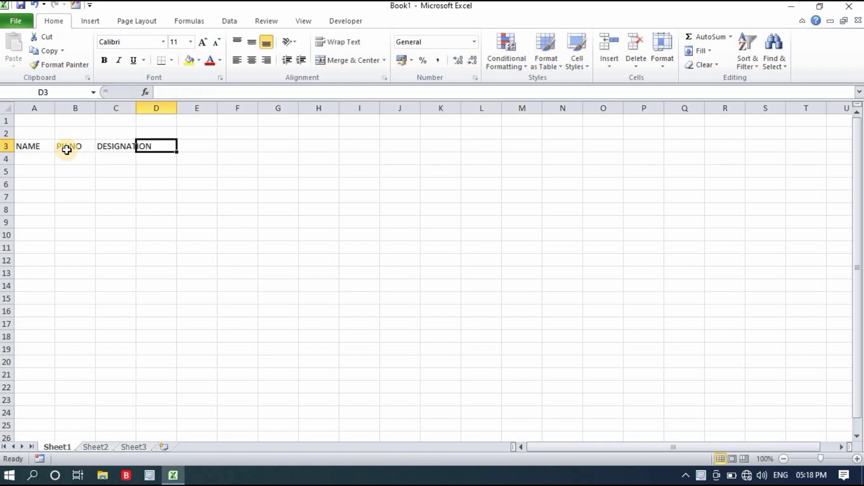
type("DEPERTMENT")
left_click(83, 200)
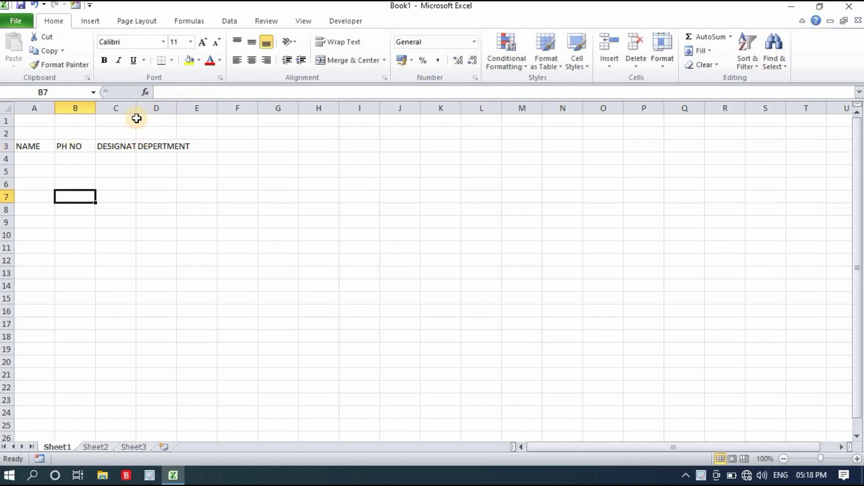
Step: Widen columns A through D to fit the headings and narrow column E into a thin spacer
left_click_drag(136, 111, 214, 109)
left_click(185, 108)
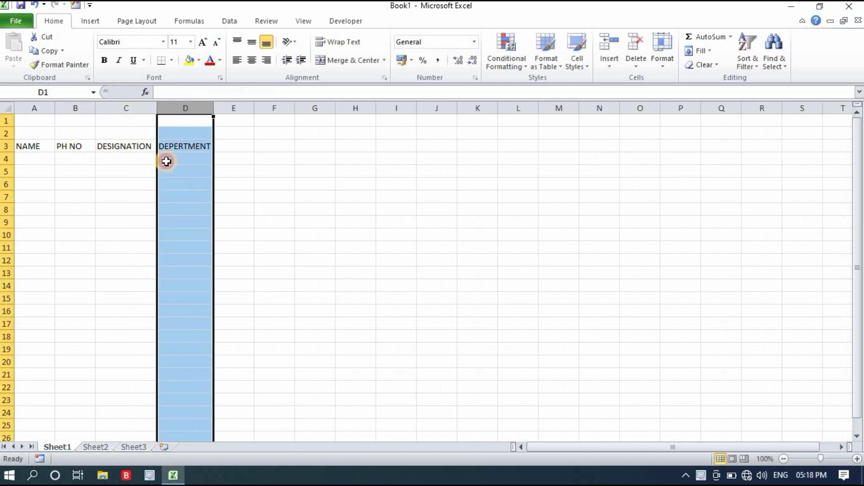
left_click(135, 184)
left_click(65, 180)
left_click_drag(55, 107, 155, 108)
left_click(144, 167)
left_click(122, 159)
left_click(49, 158)
left_click_drag(314, 108, 282, 130)
Step: Label F2 DATE and begin entering DAY in F3
left_click(304, 148)
key("Up")
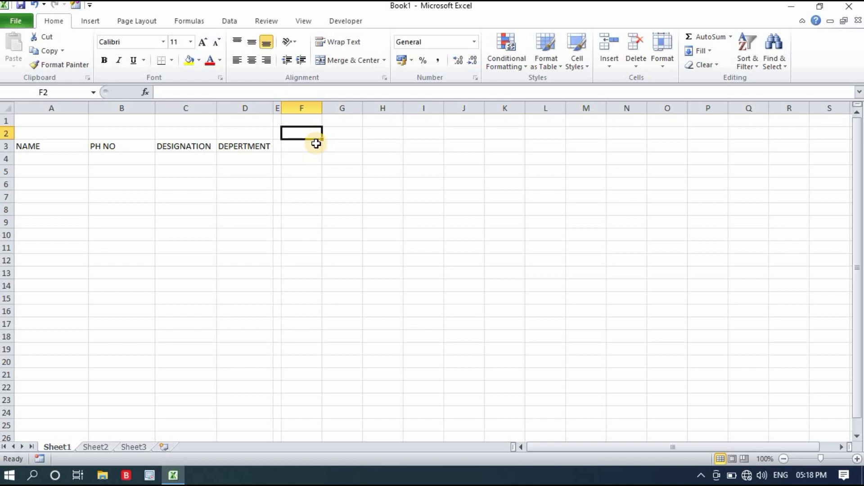
type("DATE")
key("Return")
type("DAY")
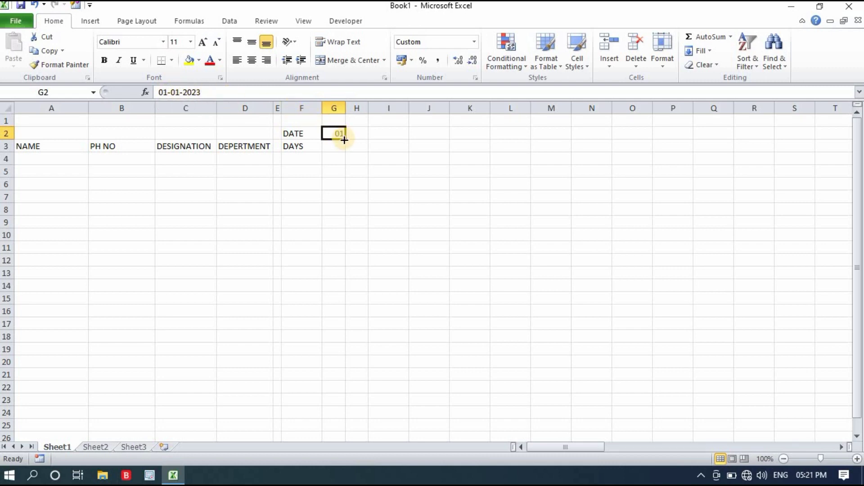
Step: Extend the date series from G2 to AK2 so row 2 shows days 01 through 31
left_click_drag(345, 140, 63, 155)
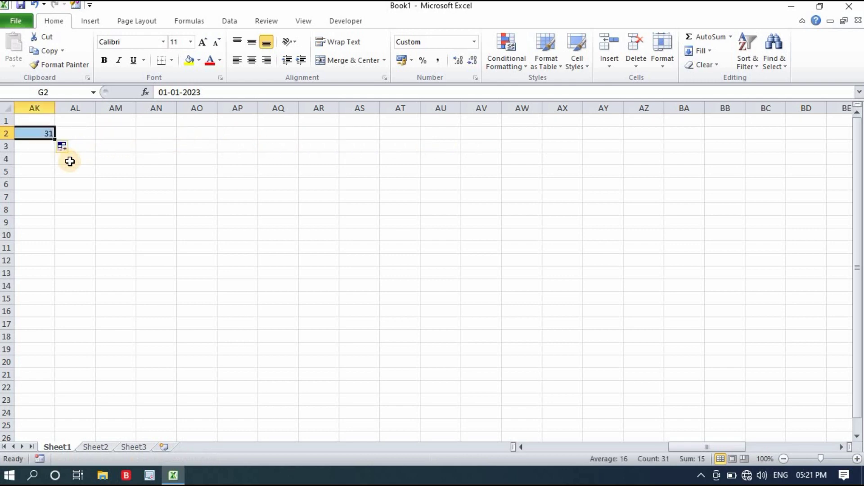
left_click_drag(731, 447, 679, 446)
left_click(606, 260)
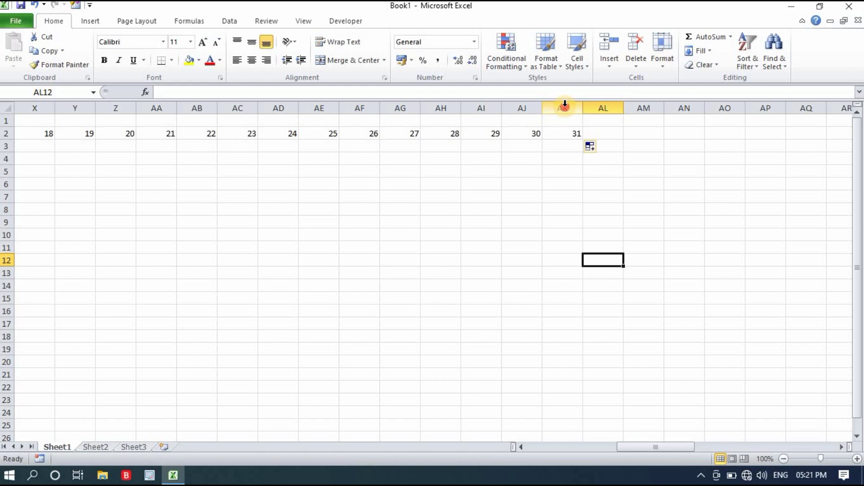
Step: Narrow the day columns G through AK
left_click_drag(565, 104, 391, 109)
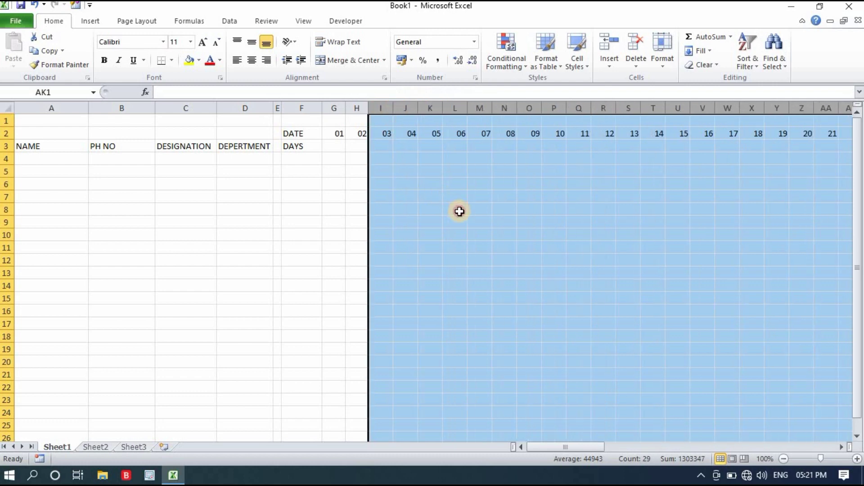
left_click(457, 210)
left_click_drag(593, 446, 562, 448)
left_click(443, 311)
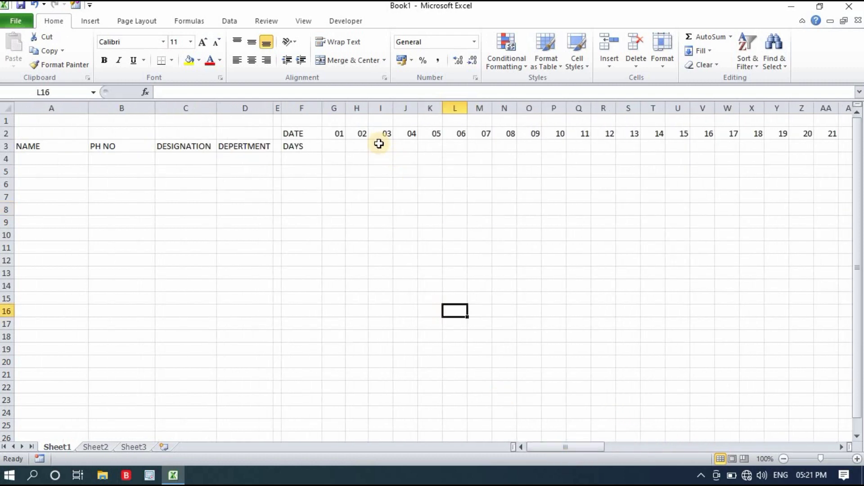
Step: Link G3 to the date above with =G2 and give it the custom ddd weekday format
left_click(334, 146)
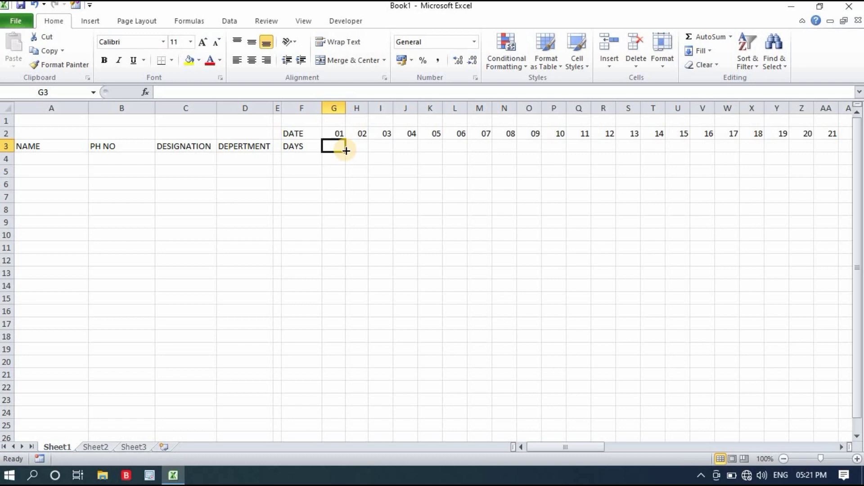
type("=")
key("Up")
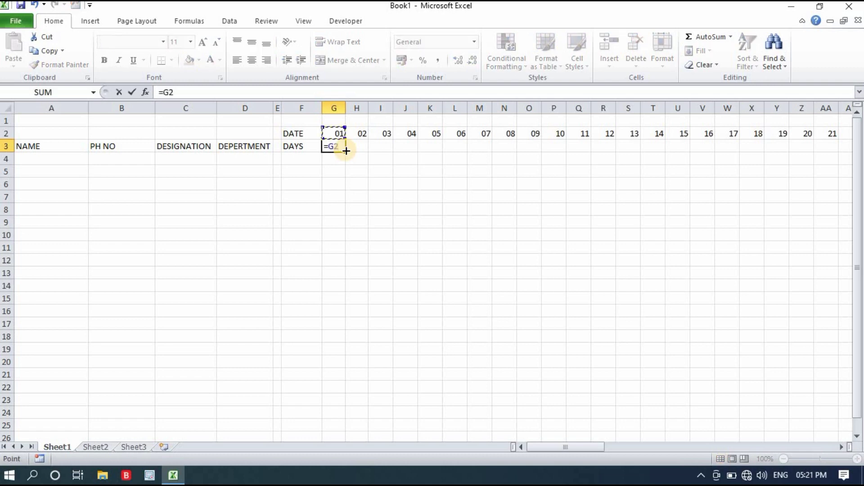
key("Return")
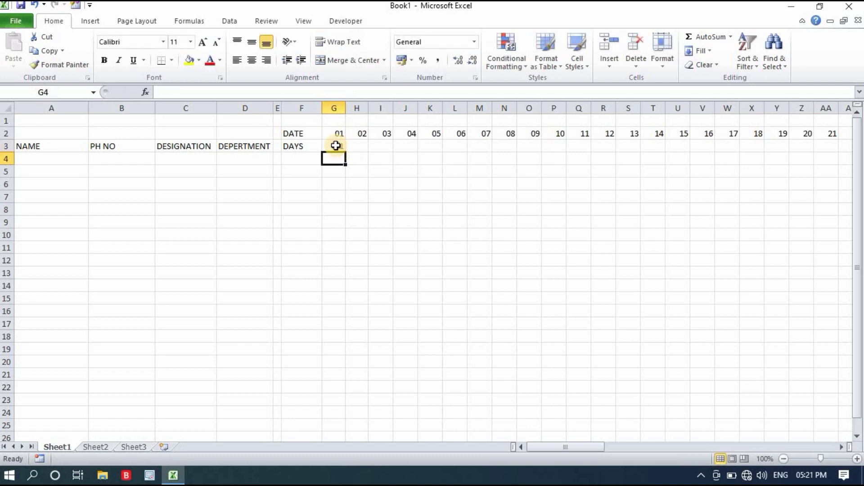
left_click(335, 145)
right_click(336, 145)
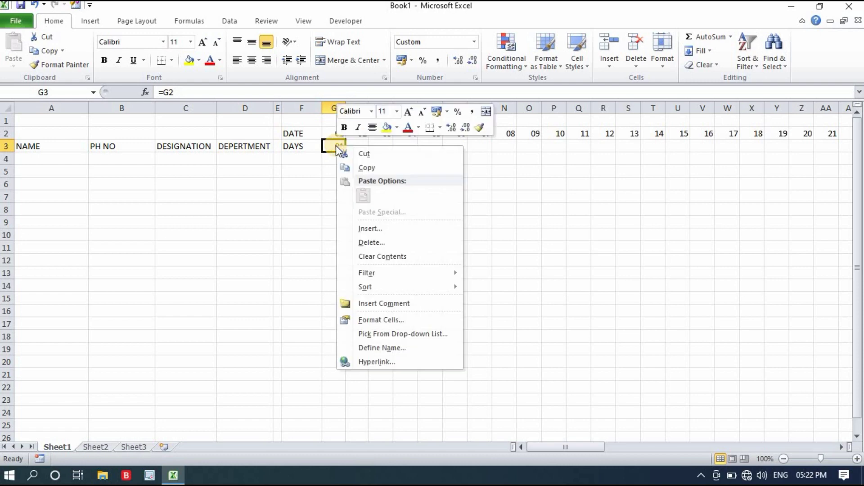
left_click(395, 320)
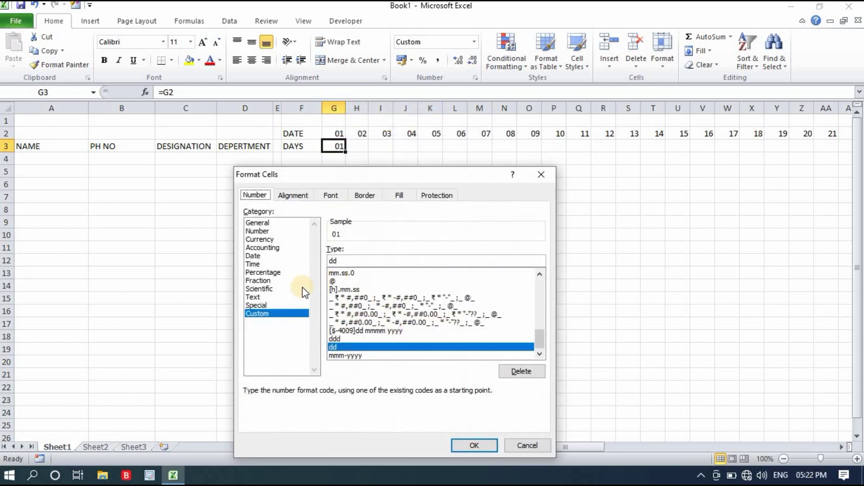
left_click(359, 266)
type("d")
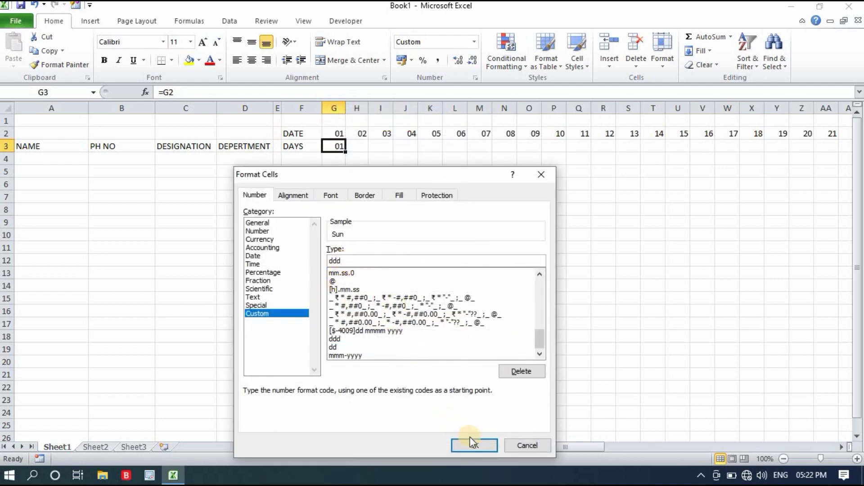
left_click(476, 445)
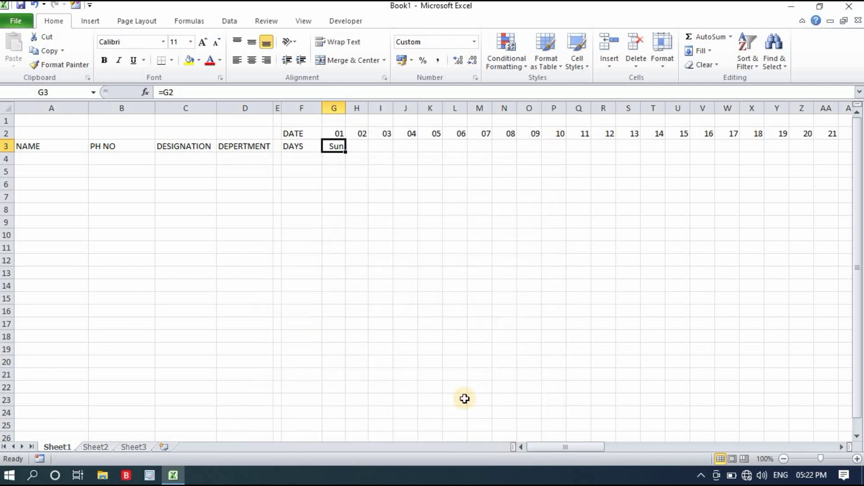
Step: Copy the weekday formula from G3 across row 3 to AK3
left_click(340, 182)
left_click(337, 134)
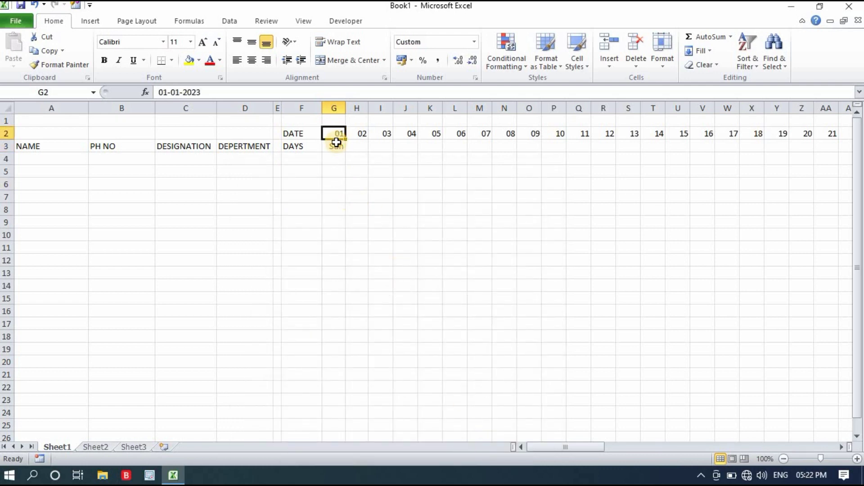
left_click(337, 145)
left_click_drag(348, 153, 817, 152)
left_click(792, 170)
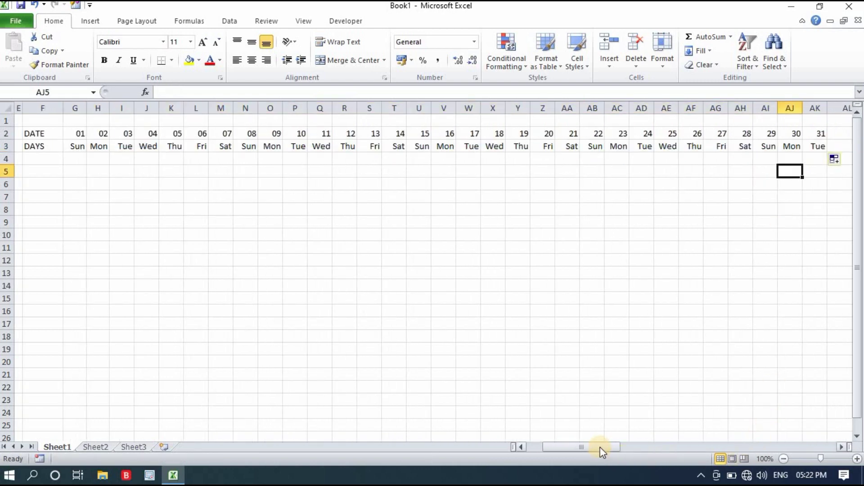
left_click_drag(600, 448, 525, 445)
Step: Give the date rows G2:AK3 all borders and a light green fill
left_click(427, 309)
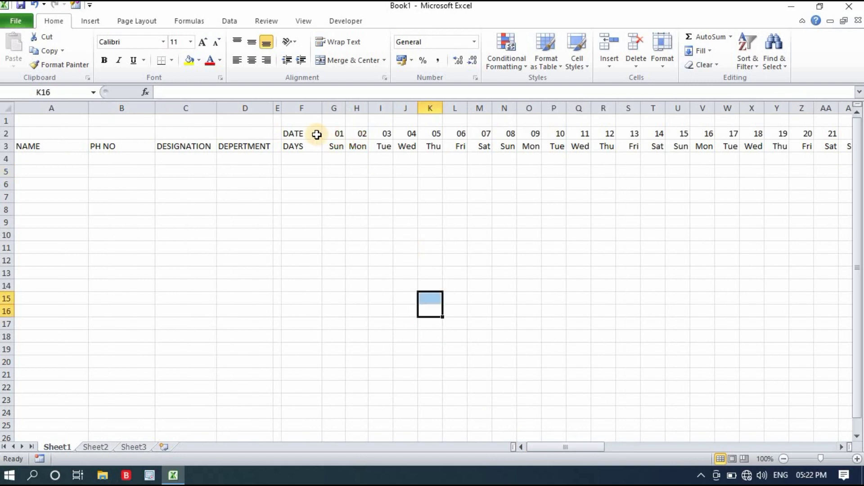
left_click_drag(317, 134, 765, 143)
left_click(171, 61)
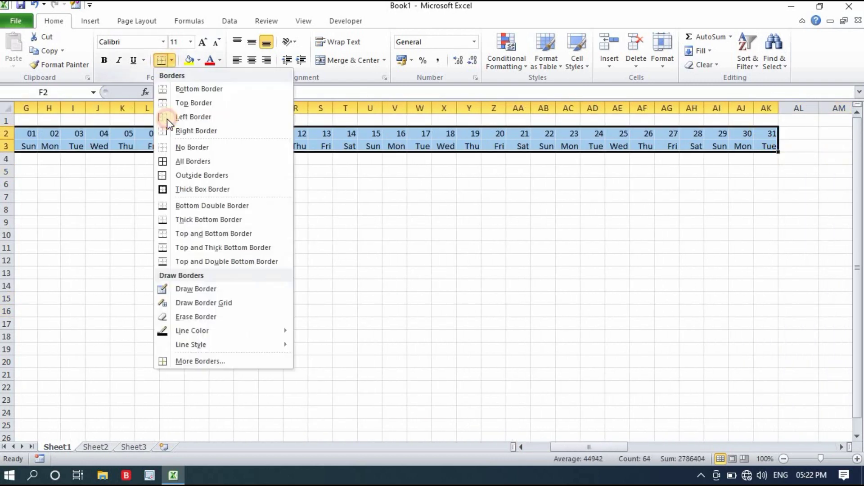
left_click(177, 163)
left_click(199, 61)
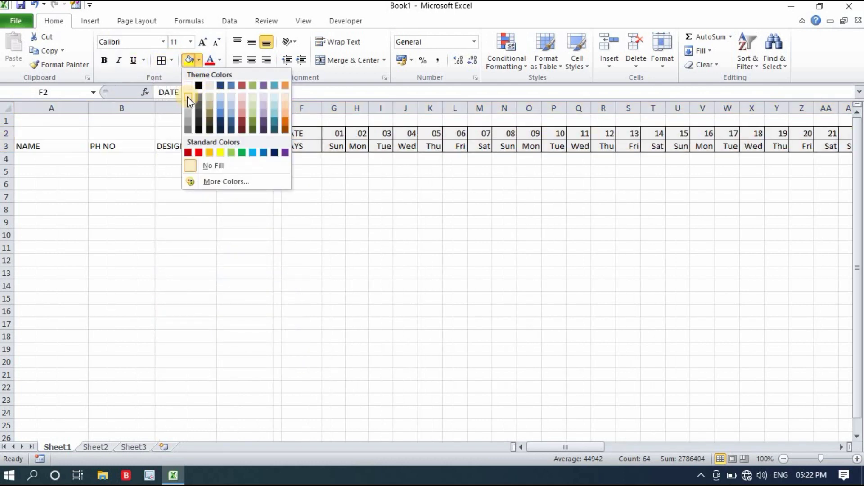
left_click(252, 96)
left_click(405, 235)
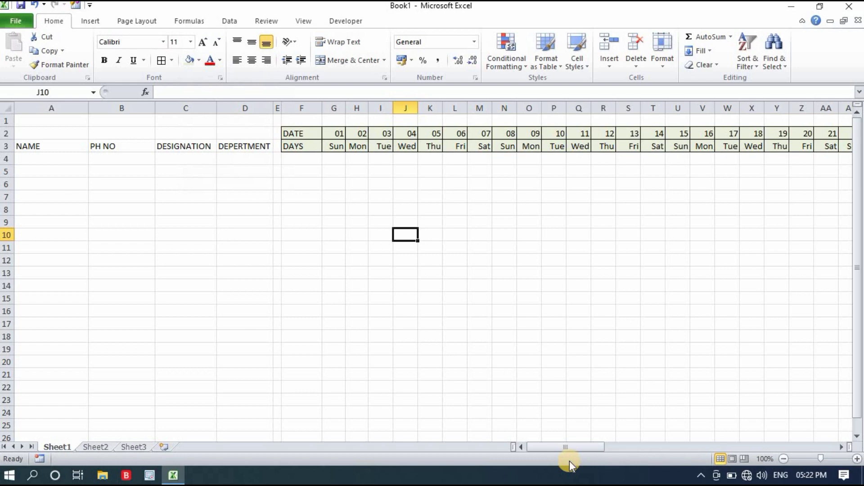
left_click(533, 438)
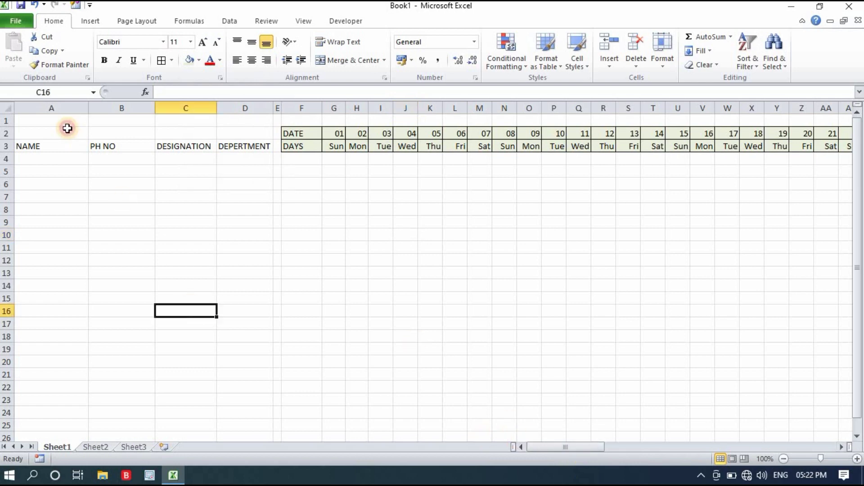
Step: Make the A3:D3 headings bold, italic, filled, bordered and centred
left_click_drag(68, 146, 235, 149)
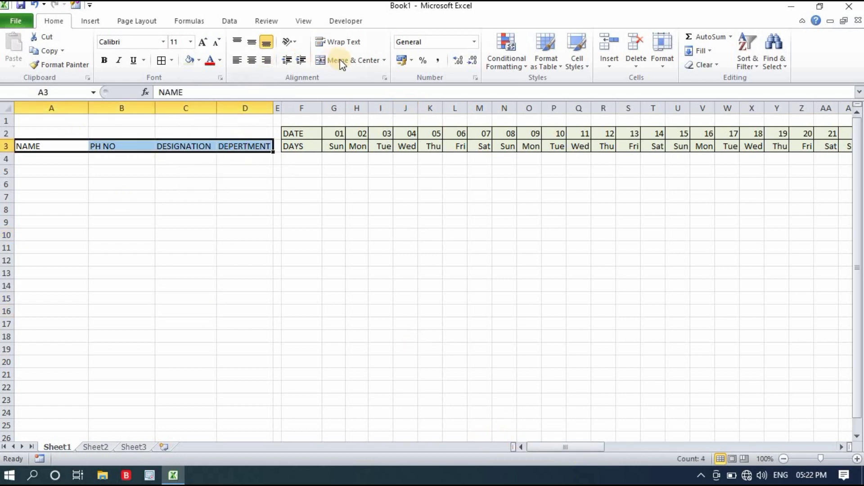
left_click(105, 60)
left_click(119, 60)
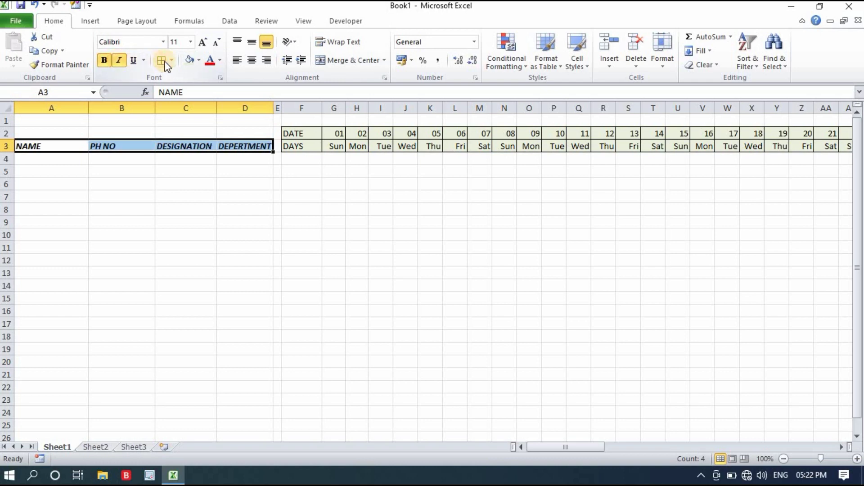
left_click(185, 62)
left_click(162, 63)
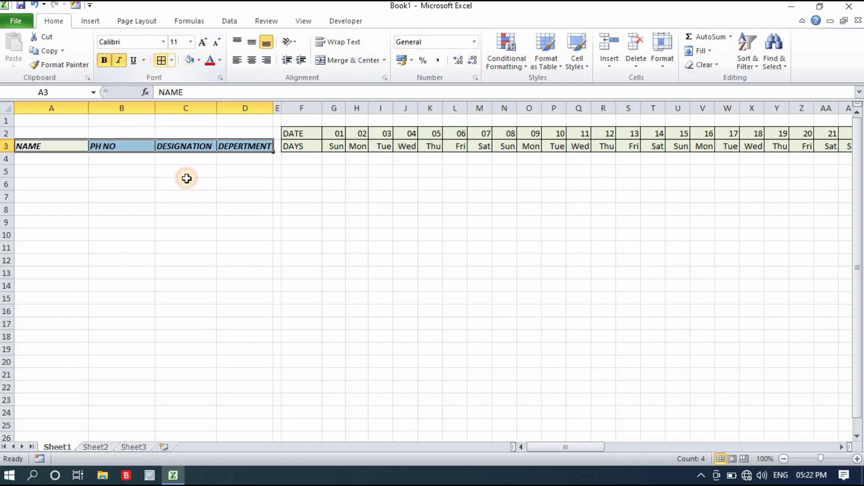
left_click(249, 61)
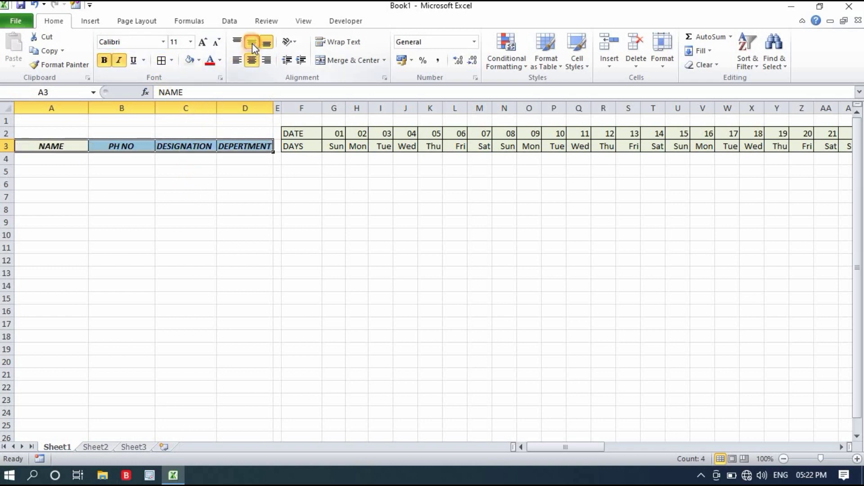
left_click(179, 235)
left_click(144, 199)
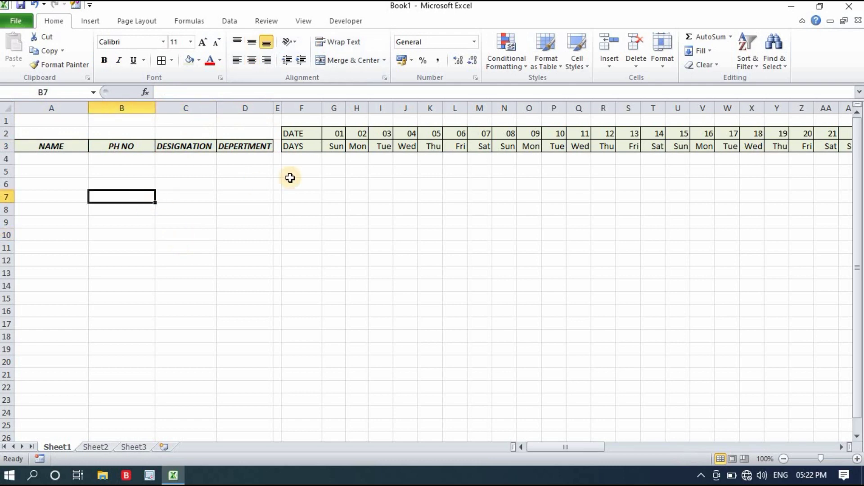
left_click(293, 197)
Step: Make the DATE and DAYS labels in F2:F3 bold italic
left_click_drag(293, 134, 300, 146)
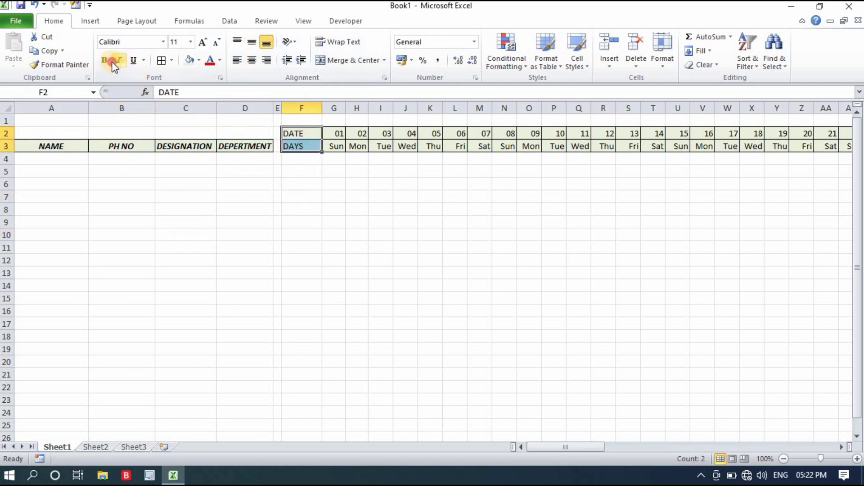
left_click(166, 170)
left_click_drag(68, 159, 70, 172)
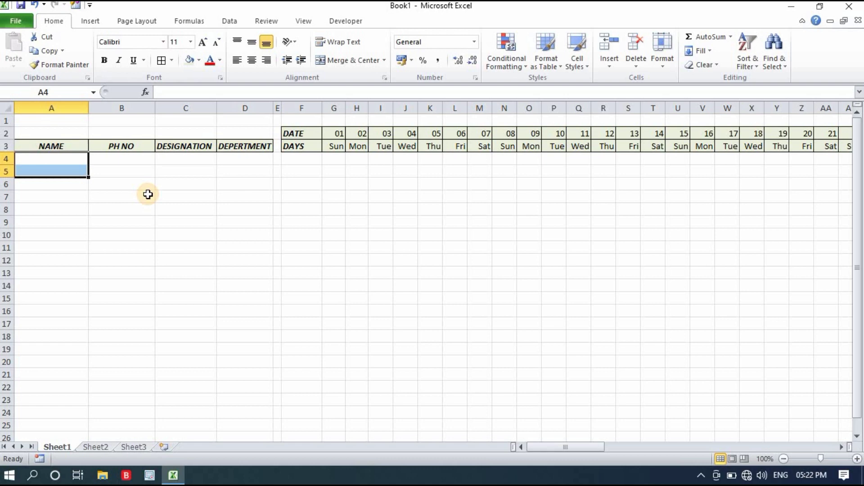
Step: Enter 'staff name 1' in A4 and a sample phone number in B4
key("Up")
key("Down")
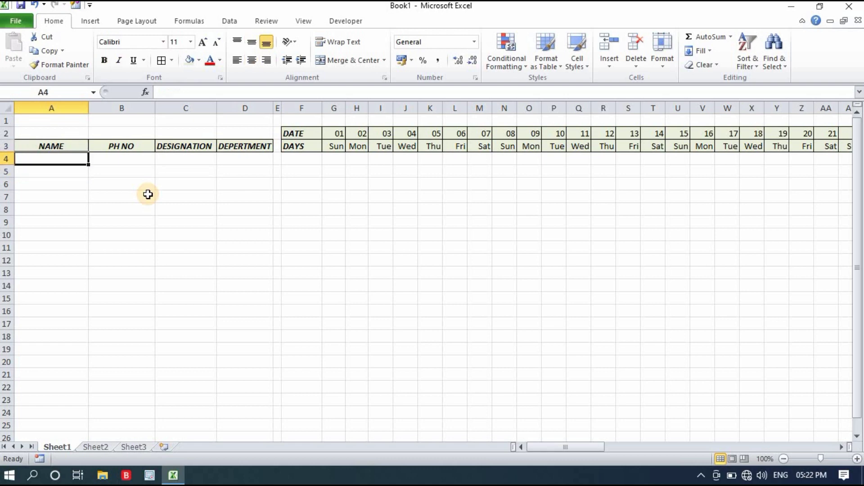
type("s")
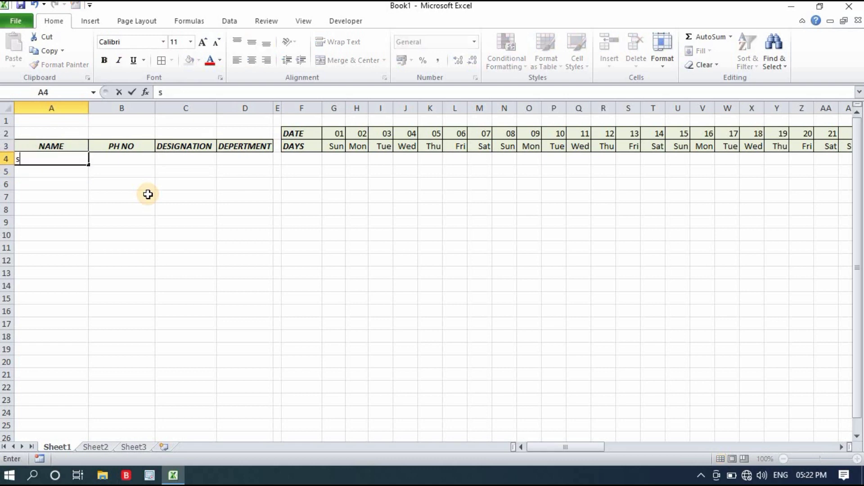
type("taff name ")
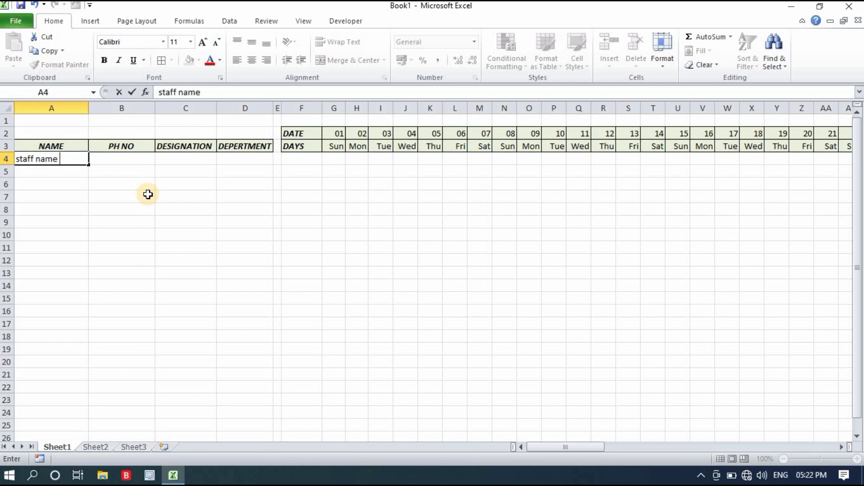
type("1")
key("Return")
left_click(121, 150)
left_click(131, 162)
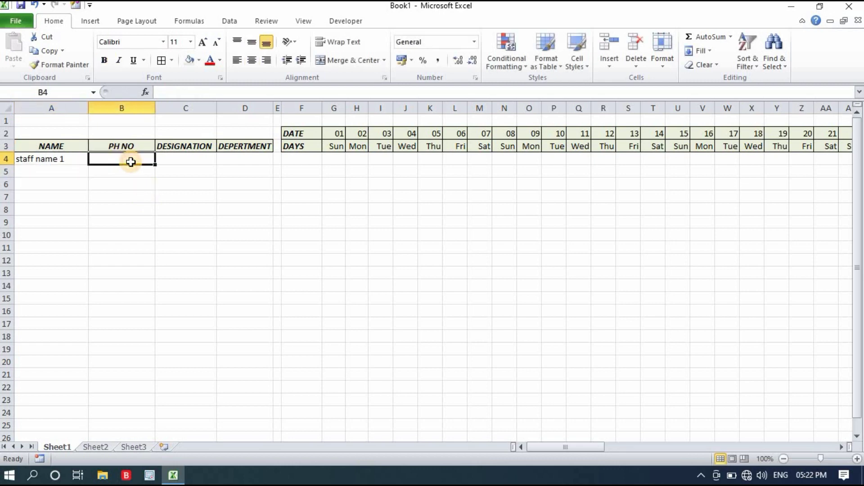
type("123655322")
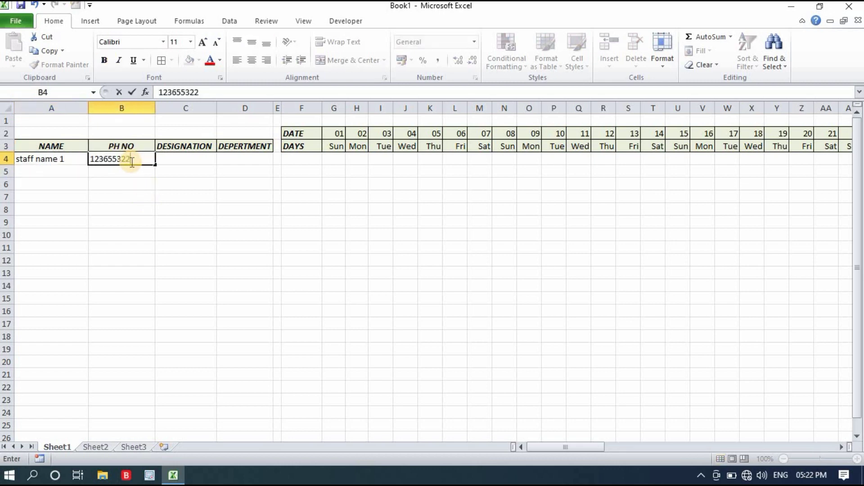
key("Tab")
Step: Enter 'designation 1' in C4 and 'depertment 1' in D4
type("d")
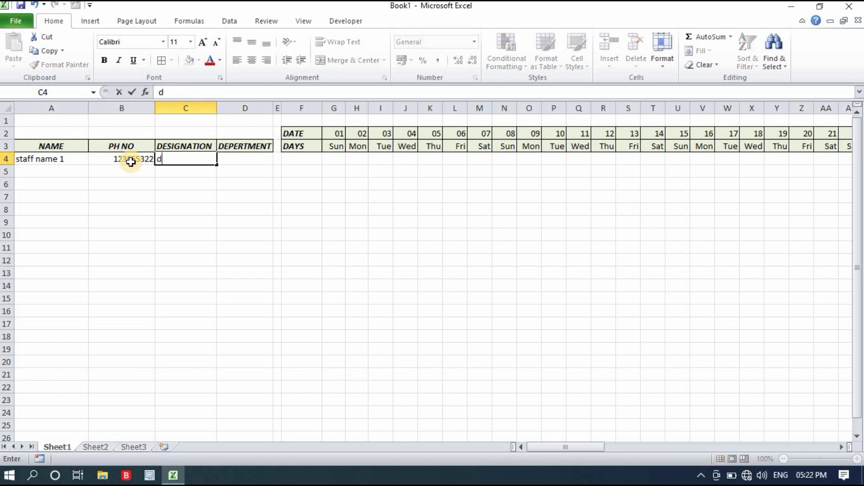
type("esignation")
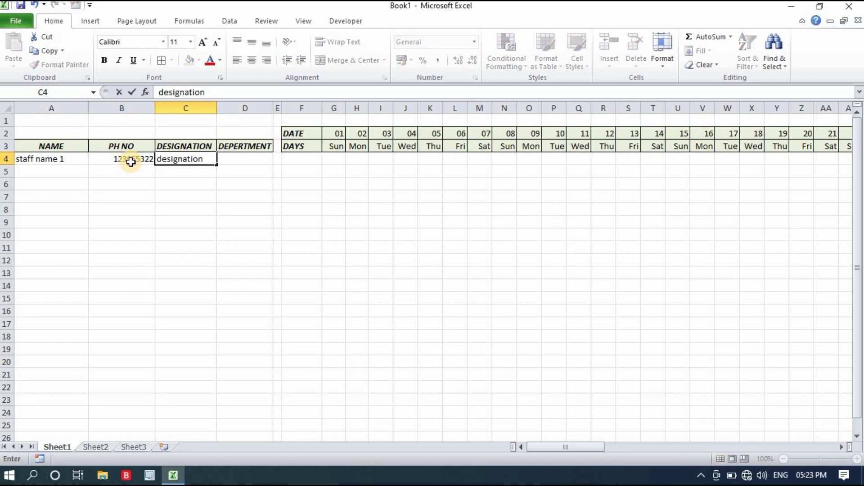
type(" 1")
key("Return")
key("Up")
key("Right")
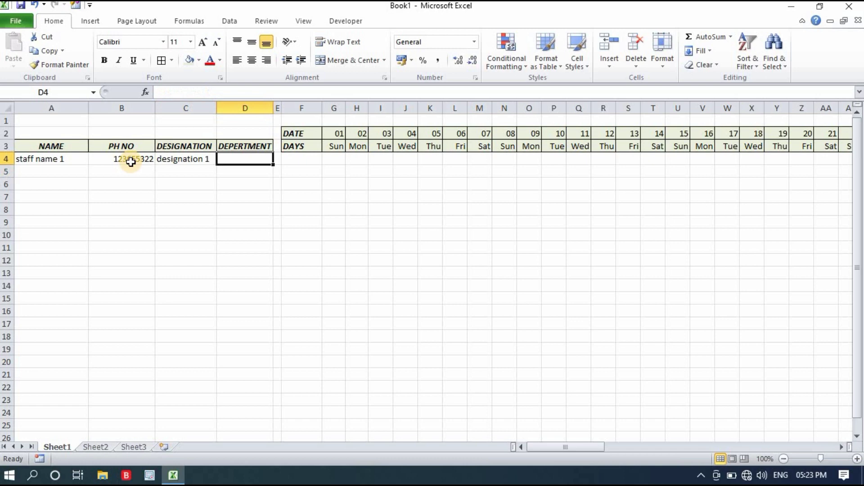
type("depr")
key("Num_Lock")
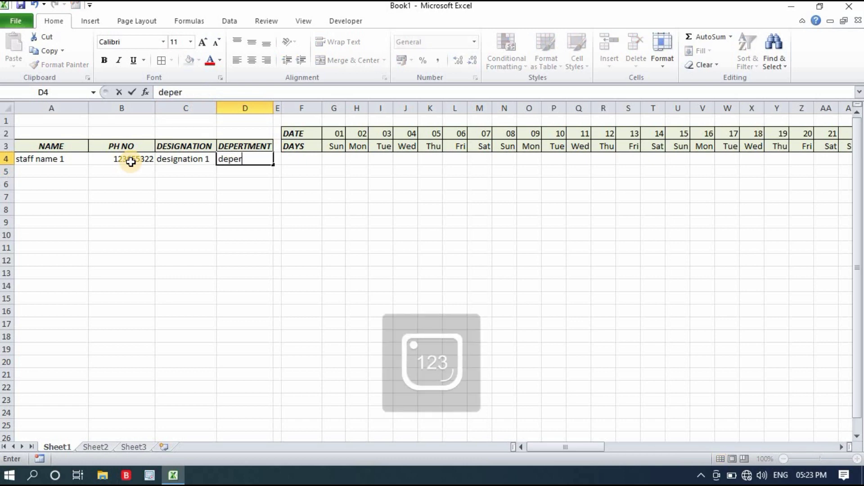
type("ertment 1")
key("Return")
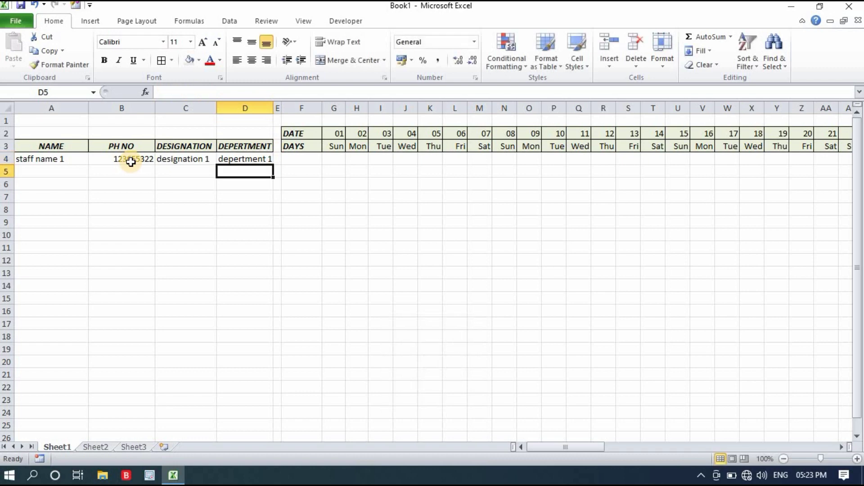
Step: Fill the first staff row down to row 19 and autofit column D
left_click_drag(46, 159, 251, 355)
left_click(168, 171)
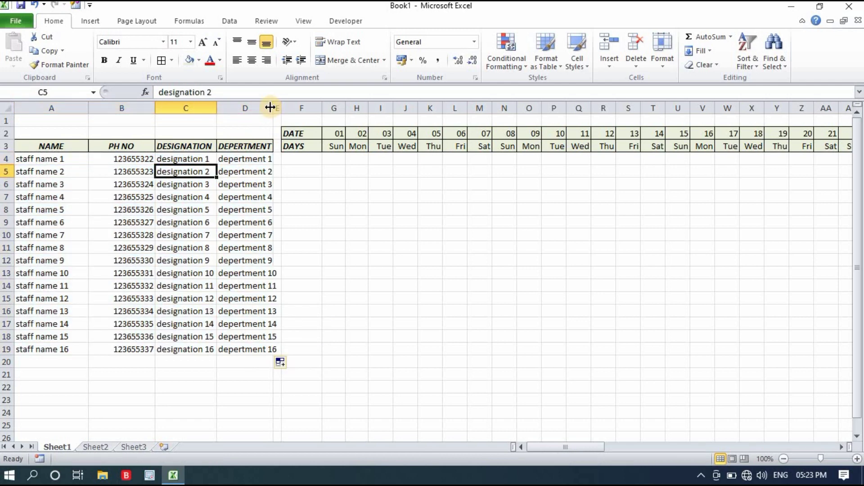
double_click(270, 108)
left_click(251, 198)
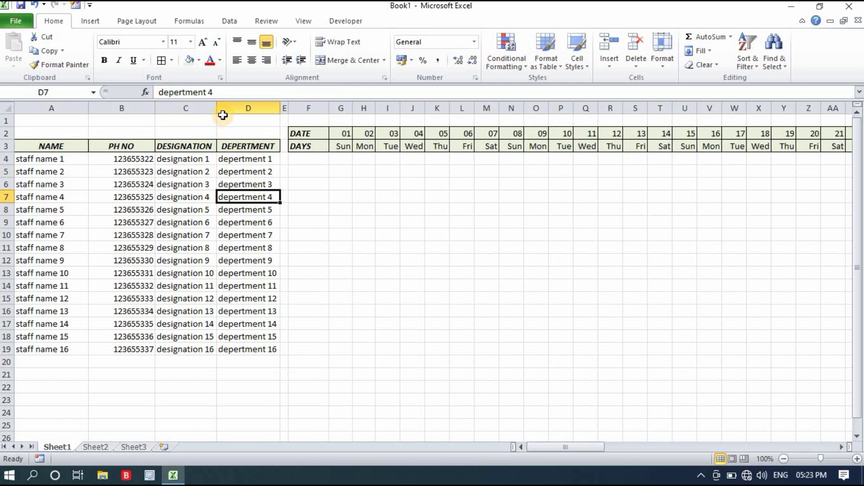
left_click(185, 183)
left_click_drag(67, 160, 277, 353)
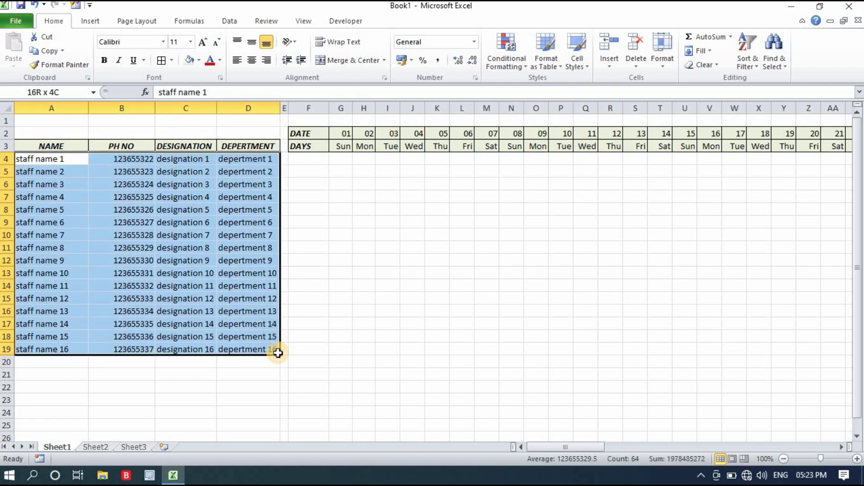
Step: Apply All Borders to the staff list A4:D19
left_click(156, 61)
left_click(365, 248)
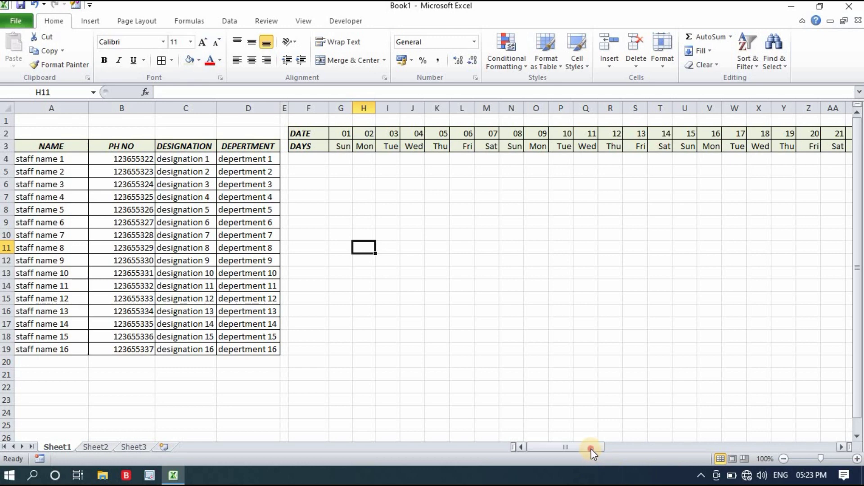
left_click_drag(590, 449, 572, 450)
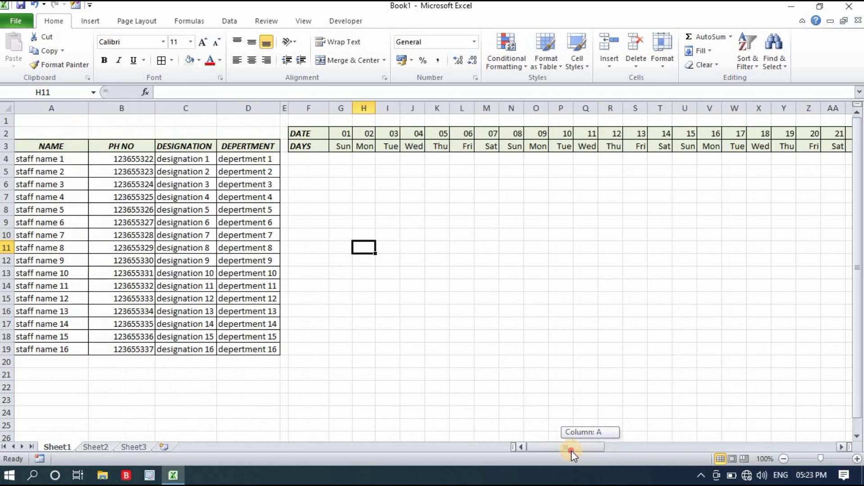
left_click_drag(572, 449, 577, 448)
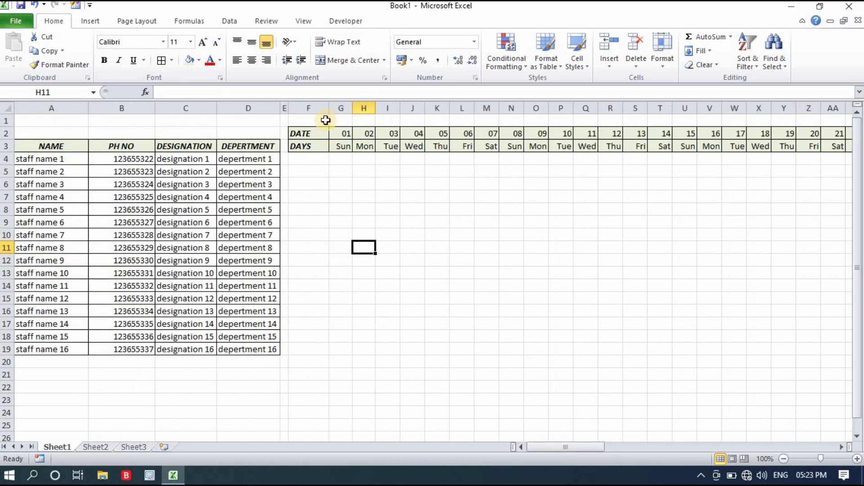
Step: Narrow column F and apply All Borders to the day grid G4:AK21
left_click_drag(329, 109, 317, 109)
left_click_drag(320, 157, 794, 369)
left_click(161, 60)
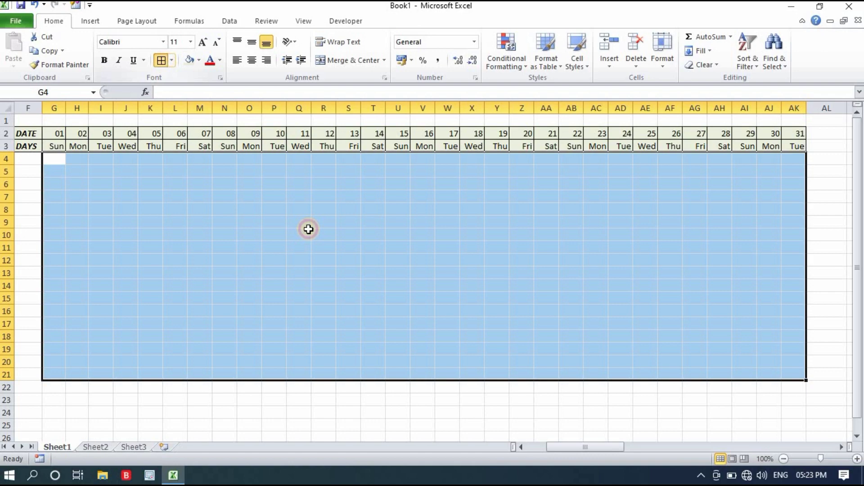
left_click_drag(611, 450, 560, 446)
left_click(448, 412)
left_click_drag(330, 160, 791, 367)
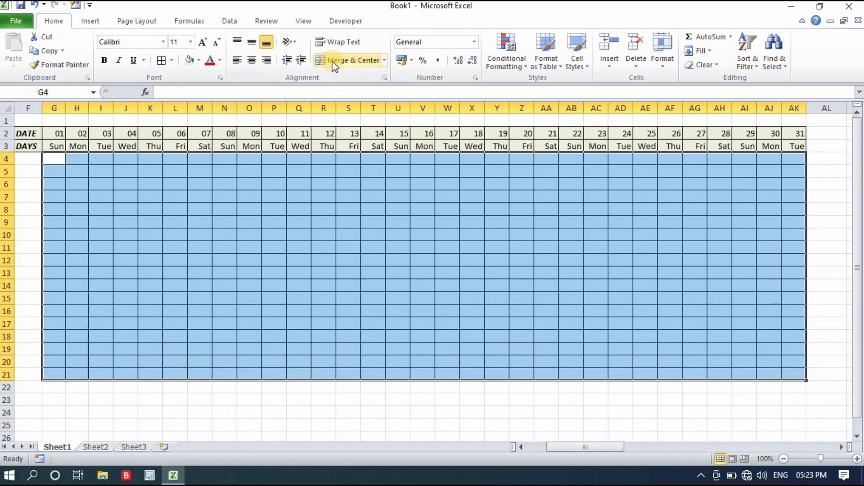
Step: Add a Text That Contains rule highlighting WO with Light Red Fill and Dark Red Text
left_click(506, 63)
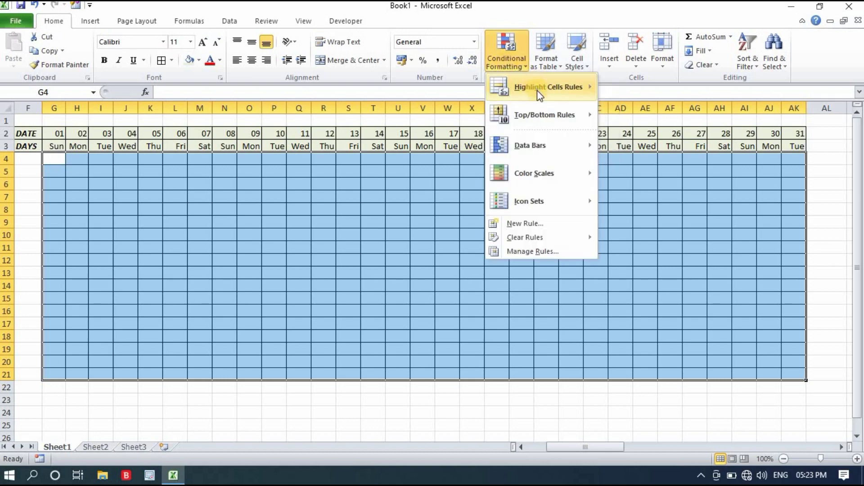
mouse_move(543, 93)
left_click(648, 200)
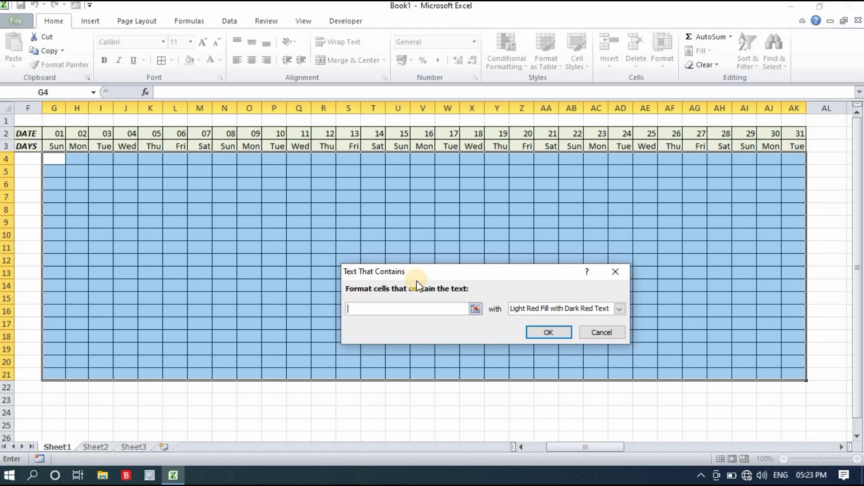
key("Caps_Lock")
type("WO")
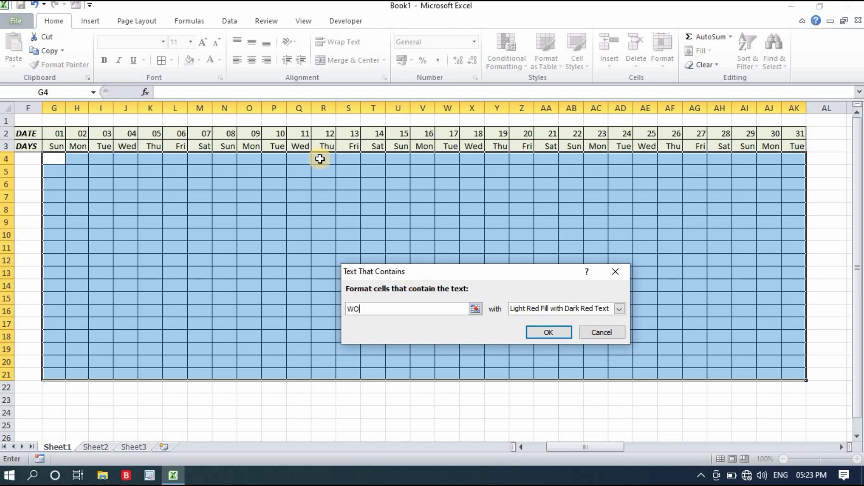
left_click(549, 332)
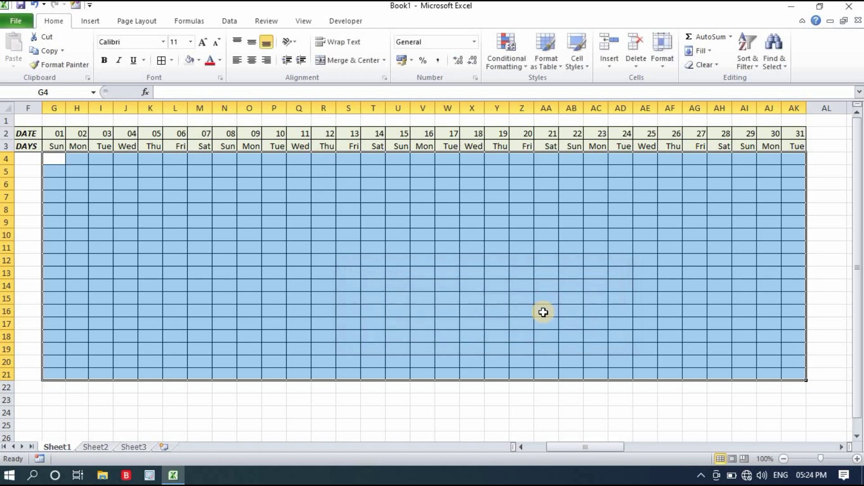
Step: Test the rule by entering WO in Q7, then replace it with M
left_click(448, 285)
left_click(298, 196)
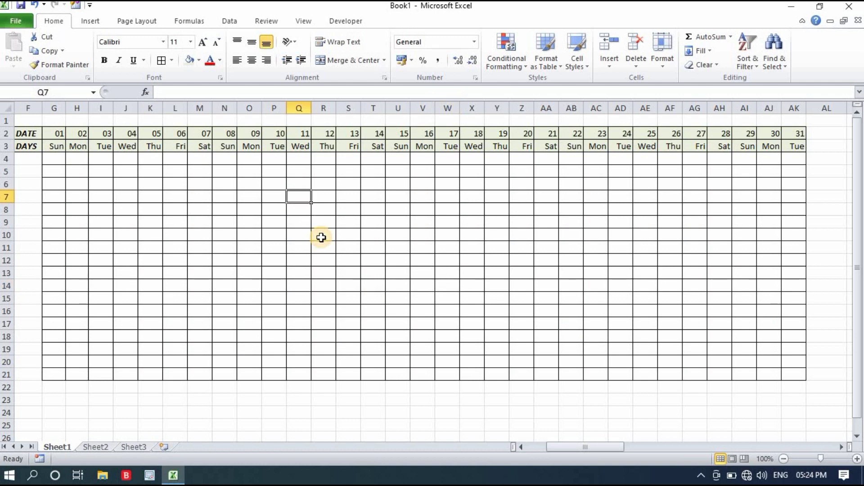
type("WO")
key("Return")
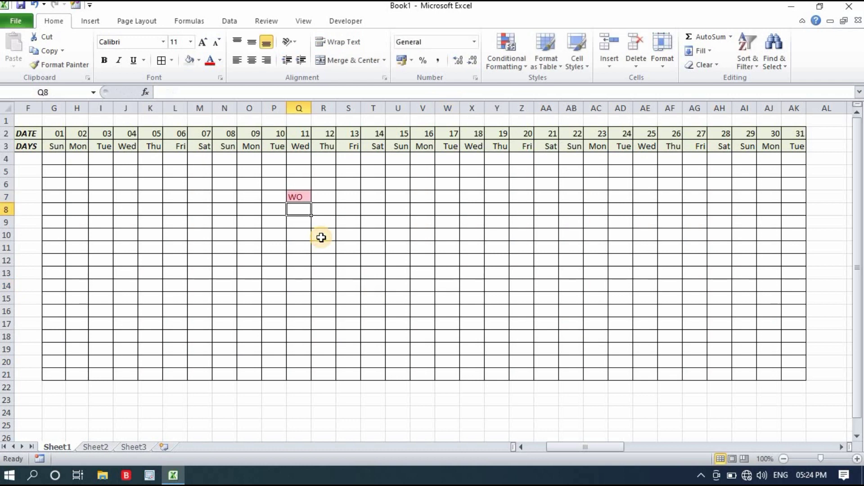
left_click(299, 199)
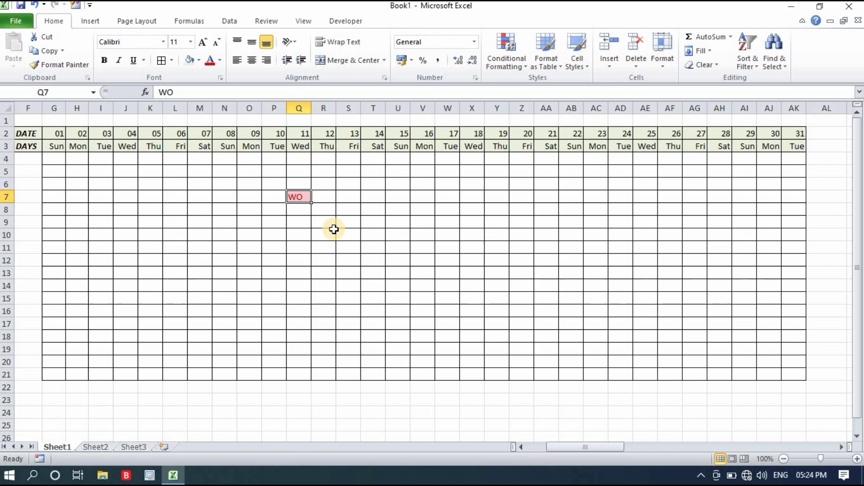
type("M")
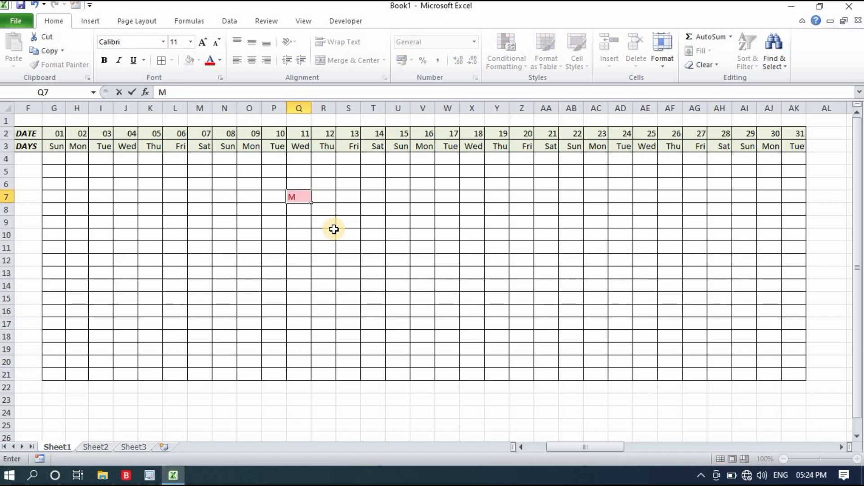
key("Return")
left_click(333, 229)
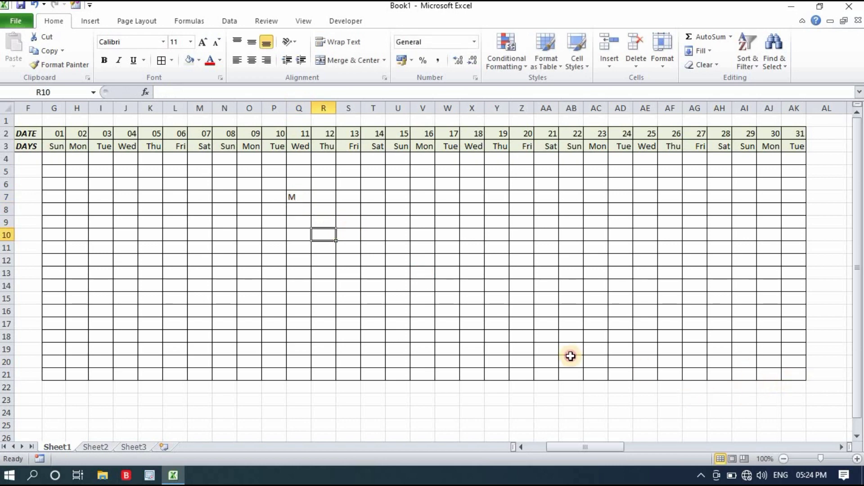
left_click_drag(793, 375, 120, 165)
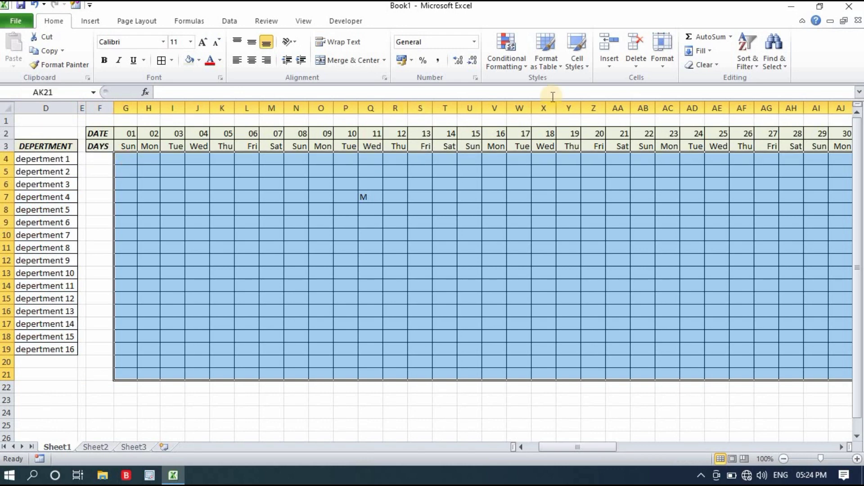
Step: Centre the grid cells, then enter the shift codes M, E, M, N, WO in G4:K4
left_click(252, 60)
left_click(252, 41)
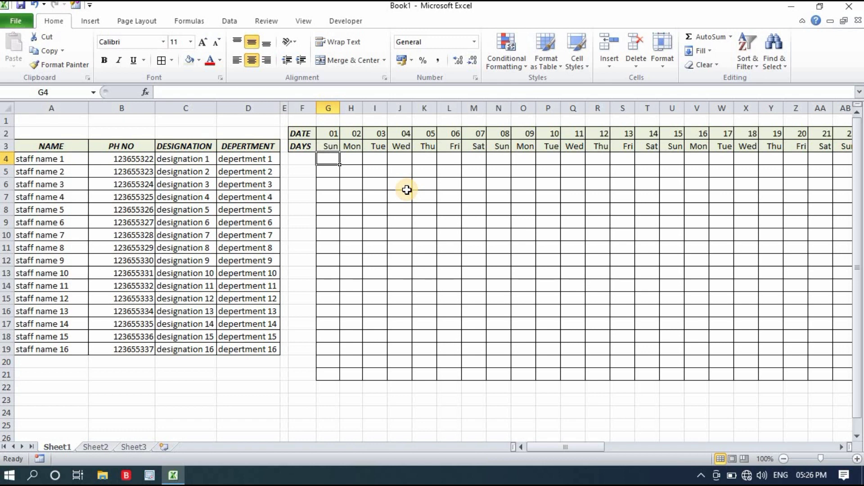
type("M")
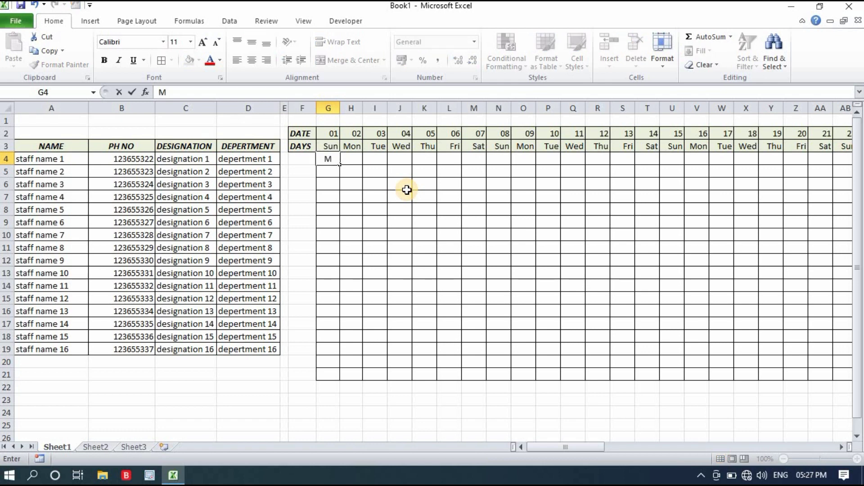
key("Tab")
type("E")
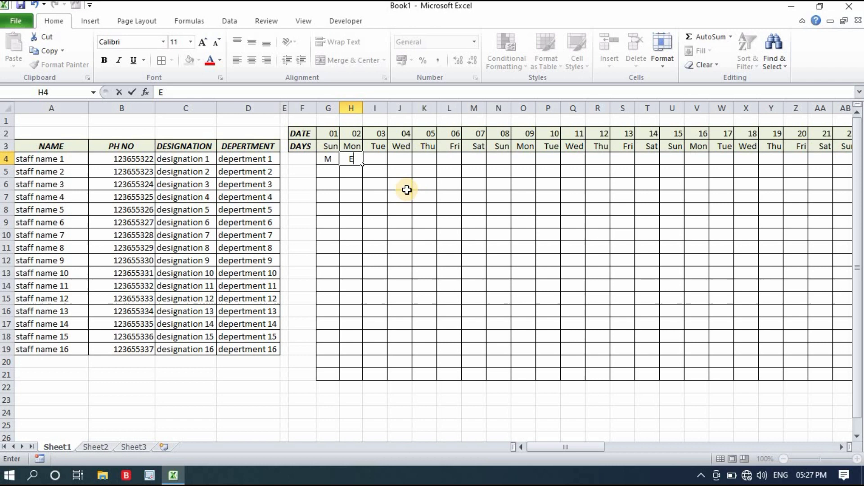
key("Tab")
type("J")
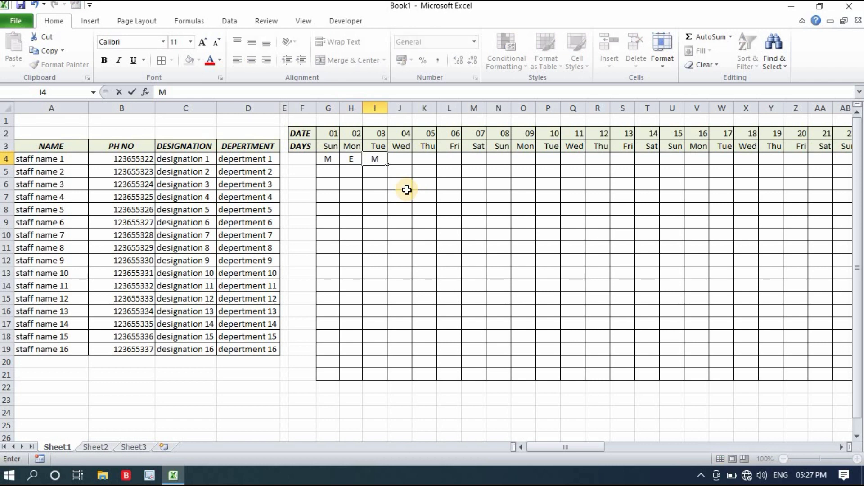
key("Tab")
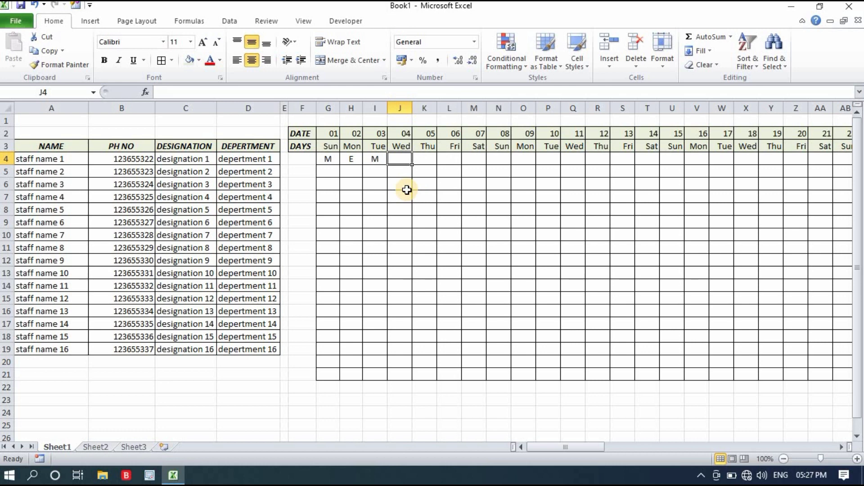
type("N")
key("Return")
left_click(425, 158)
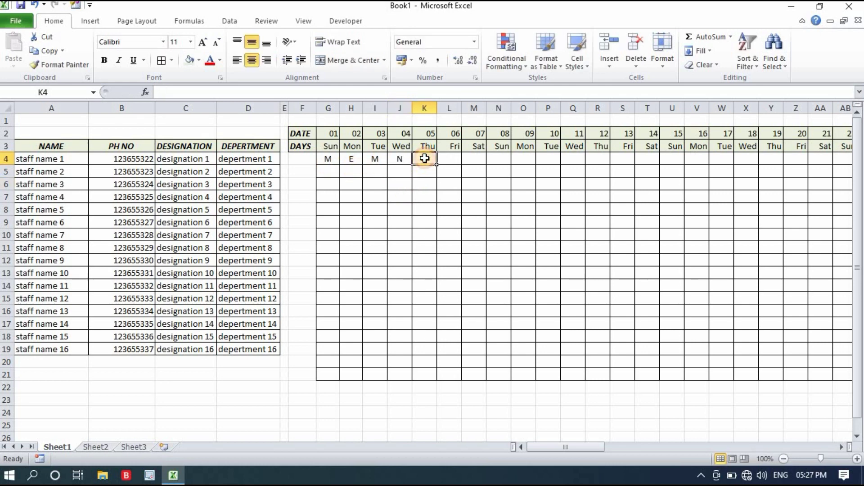
type("WO")
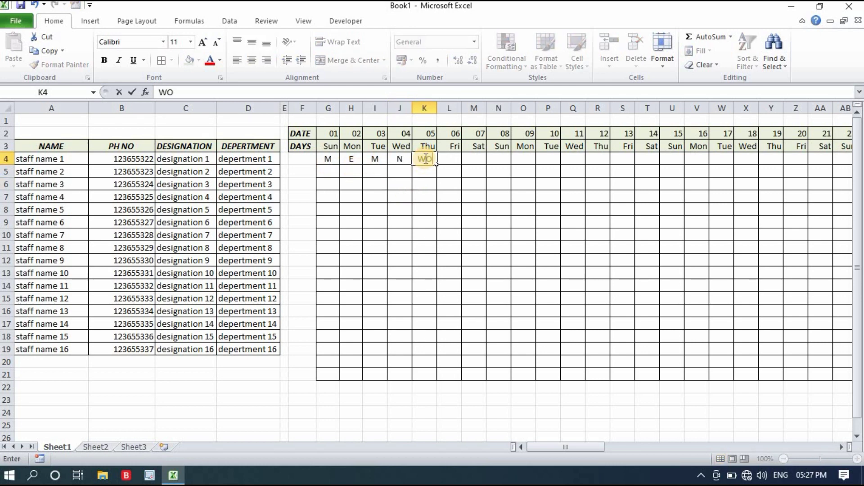
key("Tab")
Step: Extend the M, E, M, N, WO pattern across days 01–31 for all 16 staff rows
left_click_drag(328, 184, 817, 353)
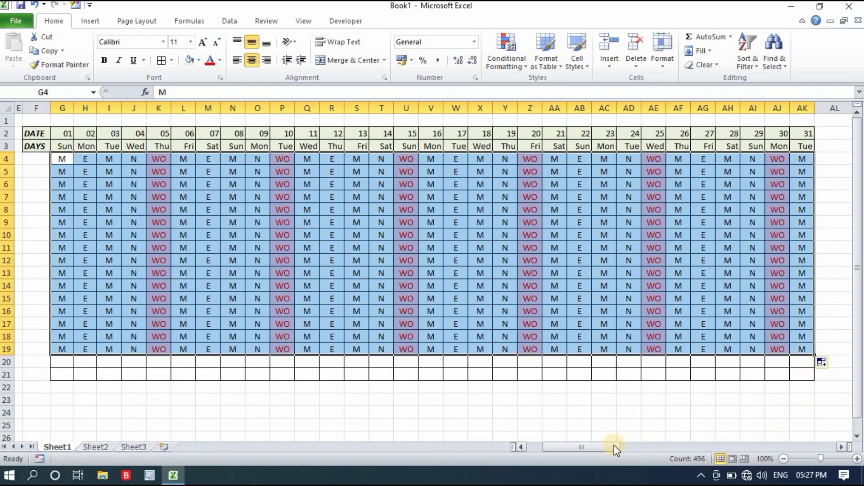
left_click_drag(613, 449, 370, 378)
left_click(396, 387)
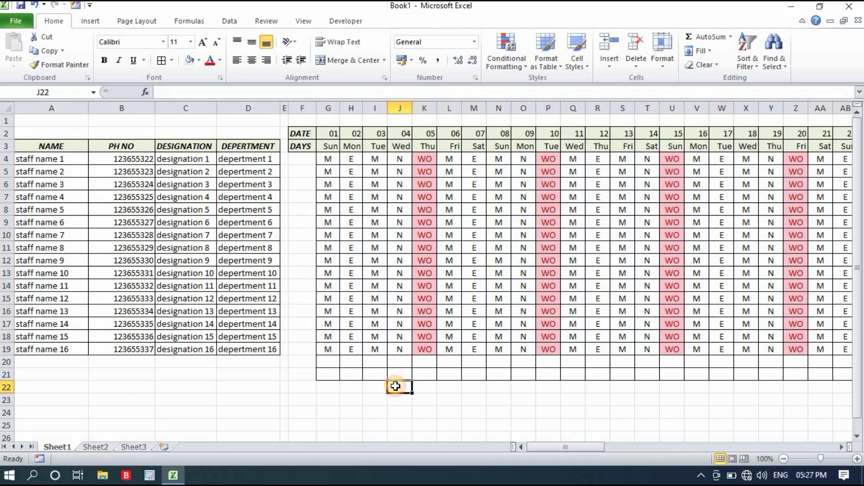
left_click(499, 172)
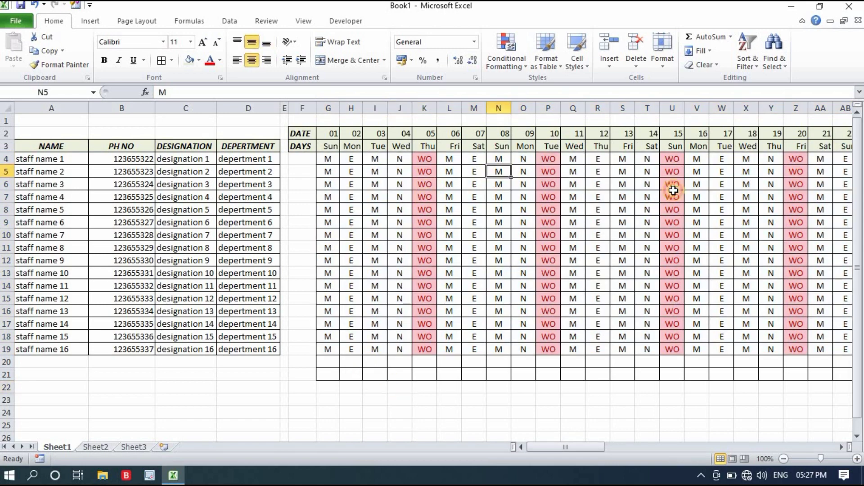
left_click(330, 162)
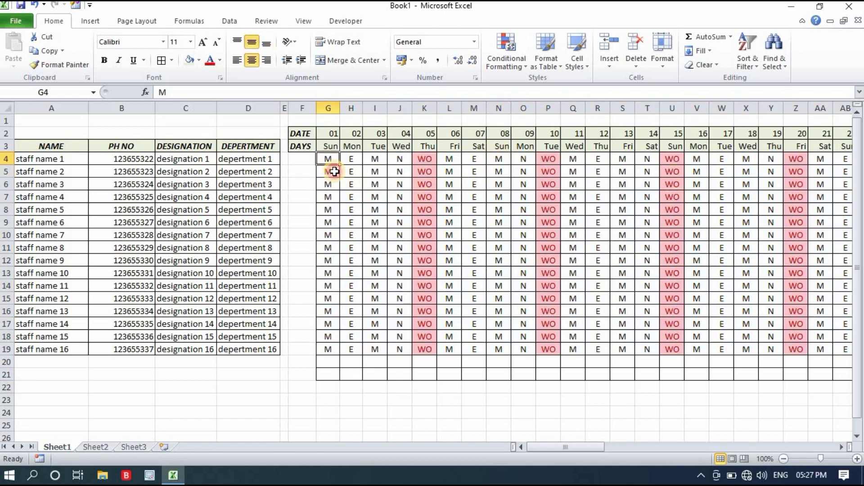
left_click(309, 162)
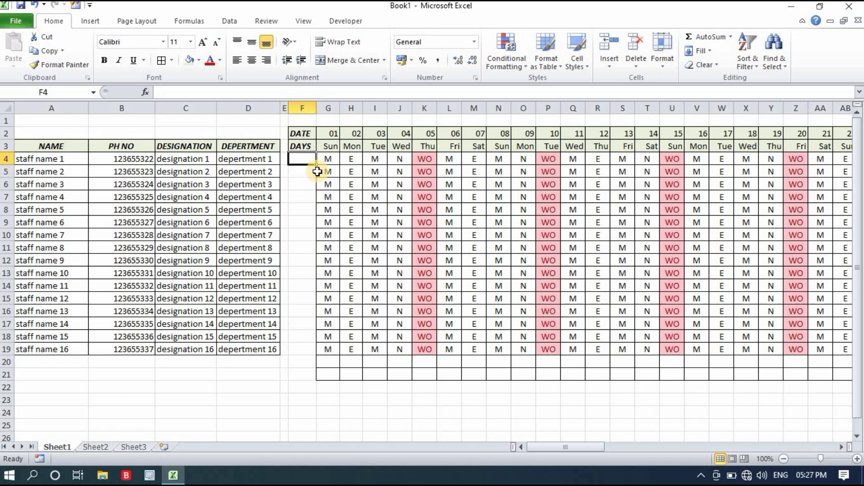
Step: Enter a COUNTIF formula in F4 that counts the WO days across the row's shift cells
left_click(303, 185)
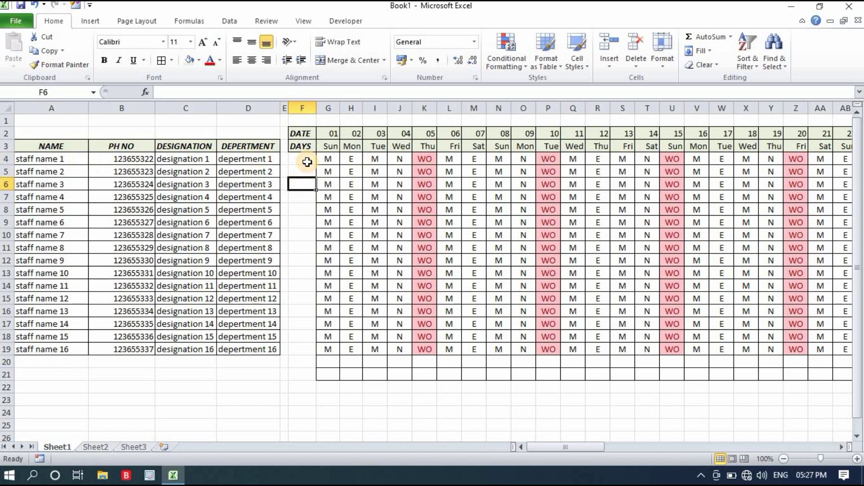
left_click(307, 165)
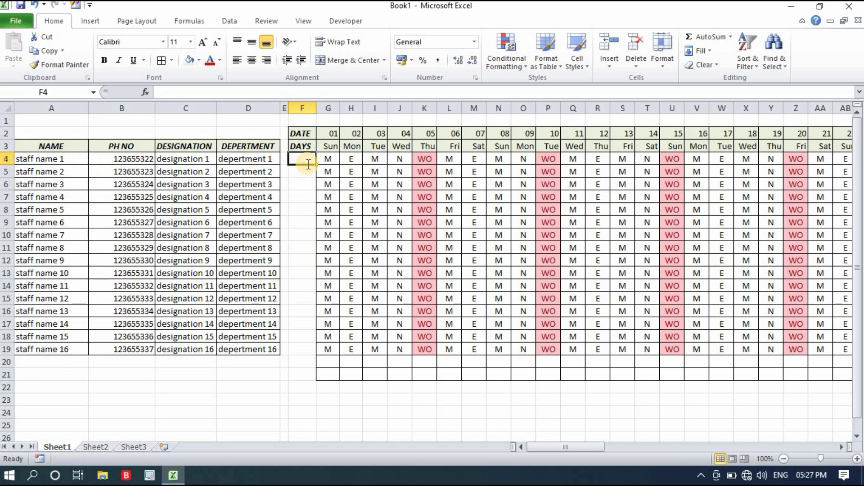
type("=")
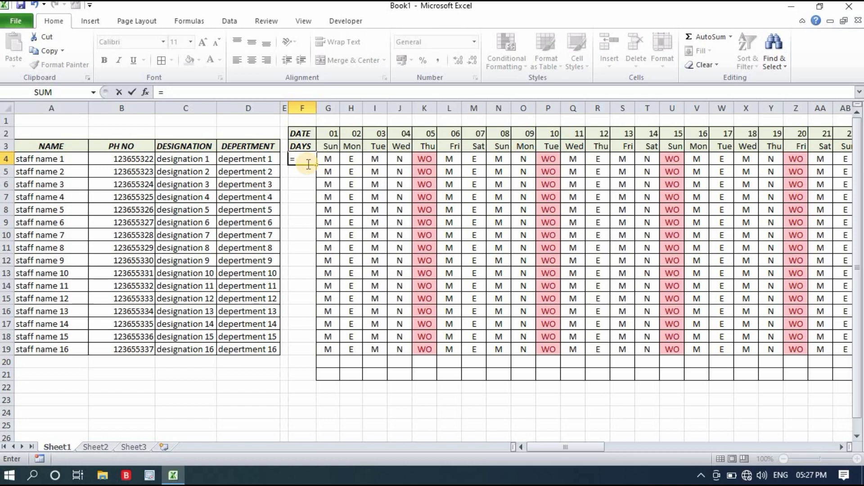
type("COU")
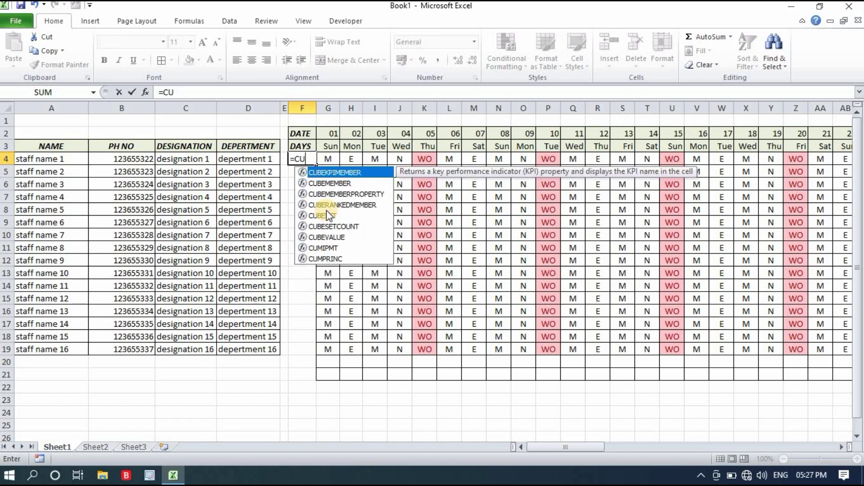
key("BackSpace")
type("OUNTIF(")
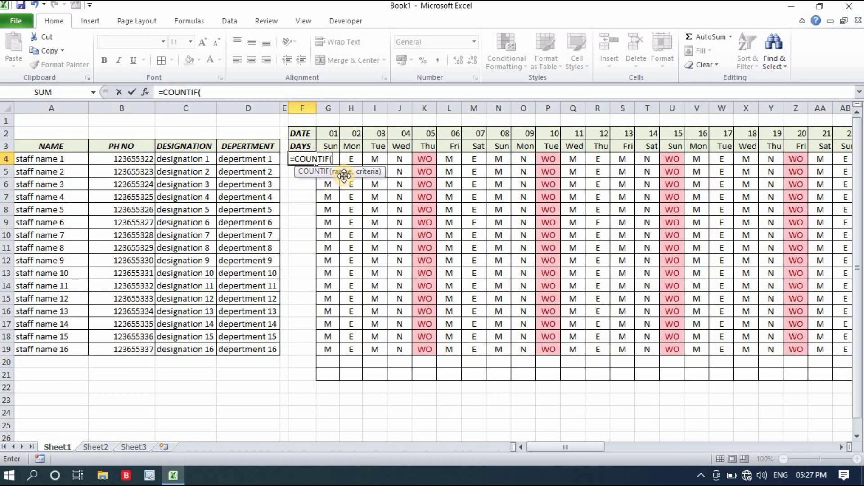
left_click_drag(357, 160, 792, 155)
left_click(202, 92)
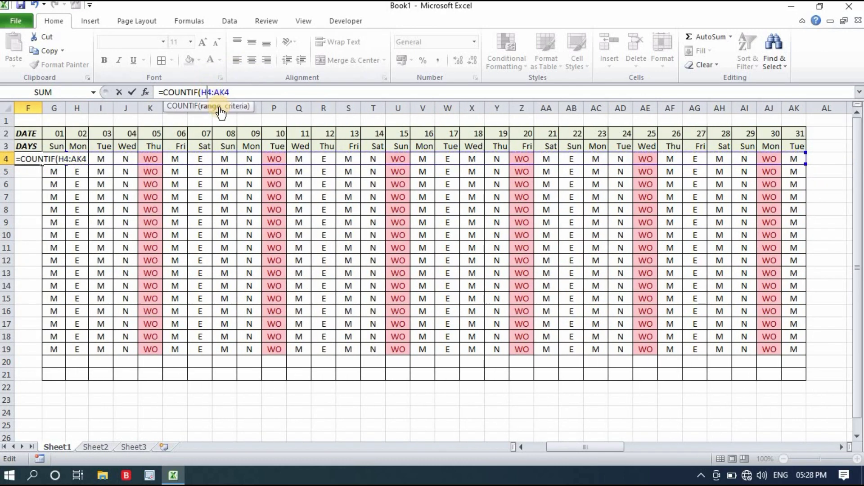
key("Delete")
type("G")
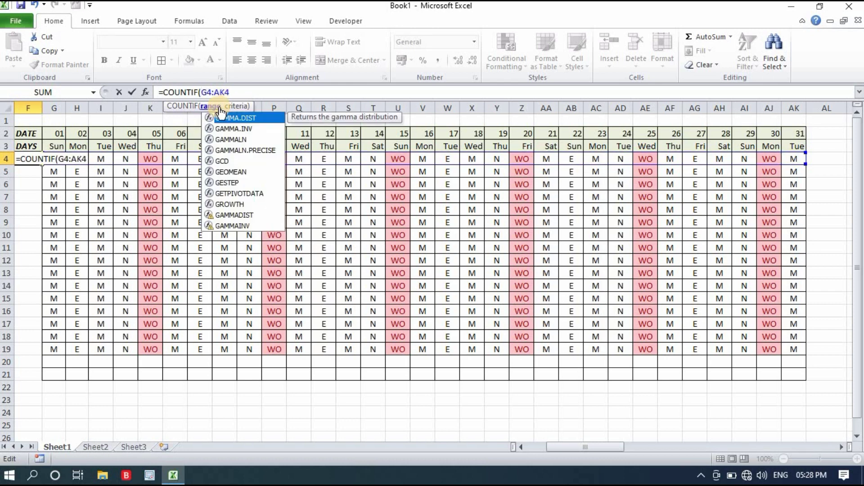
left_click(231, 93)
type(",\"WO")
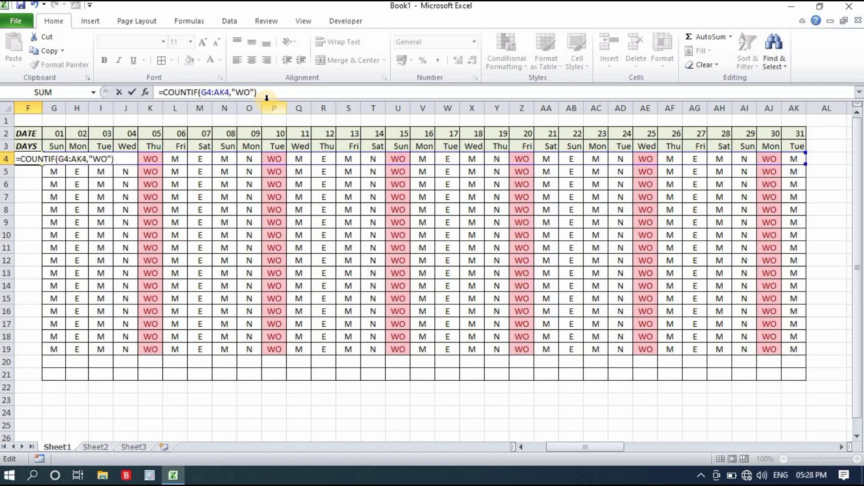
key("Return")
Step: Copy the F4 weekly-off count formula down to F19
left_click(471, 481)
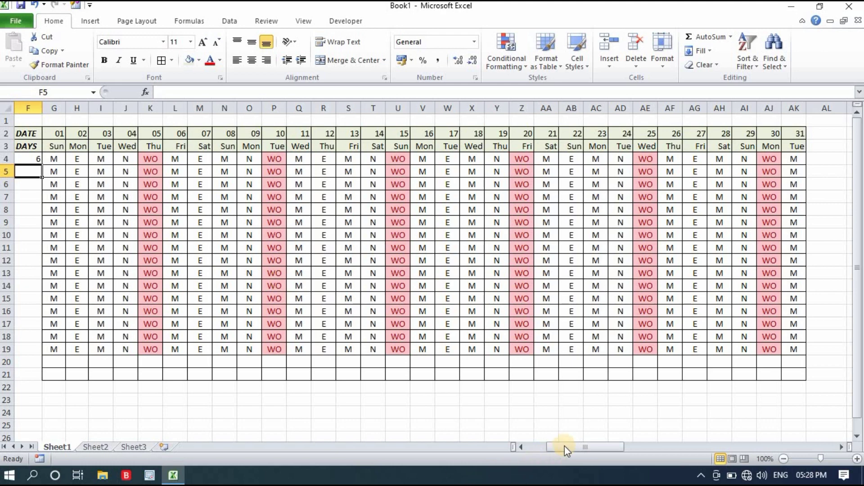
left_click_drag(536, 446, 517, 446)
left_click(304, 159)
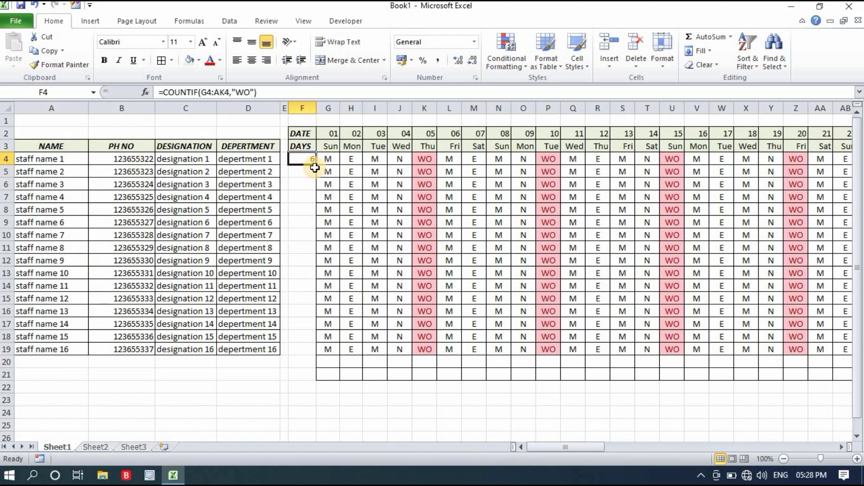
left_click_drag(317, 166, 325, 350)
Step: Change staff name 8's day 05 shift in K11 from WO to M
left_click(432, 249)
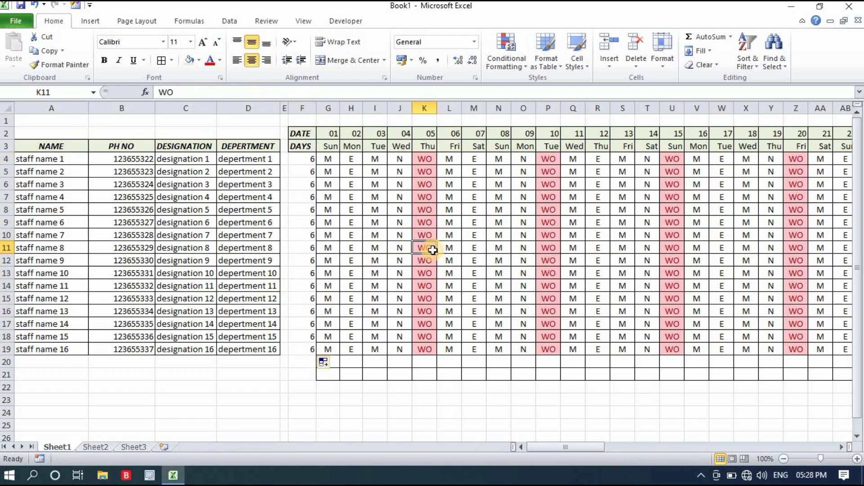
type("M")
key("Return")
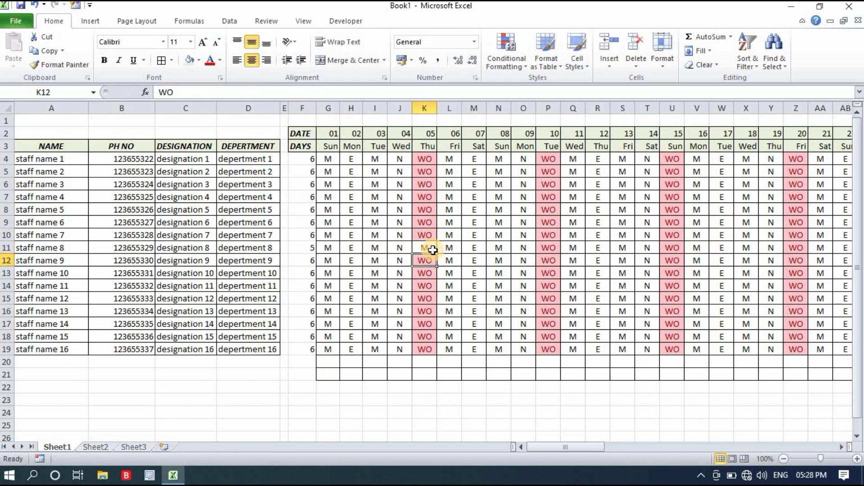
left_click(423, 310)
left_click(314, 248)
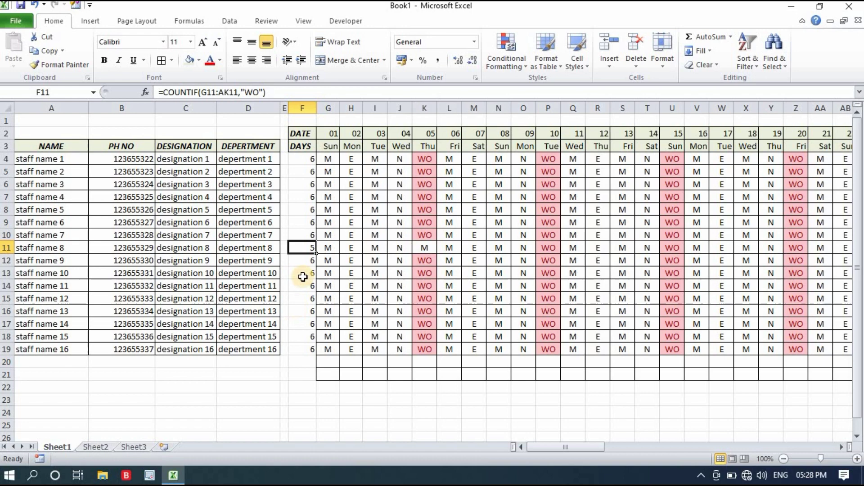
Step: Centre the counts in F4:F19 and give them All Borders
left_click_drag(308, 160, 307, 349)
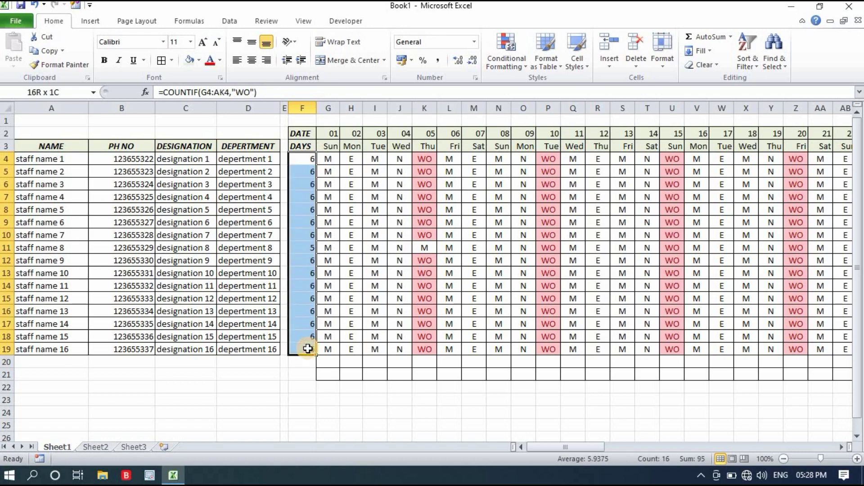
left_click(306, 247)
left_click_drag(305, 160, 310, 355)
left_click(251, 60)
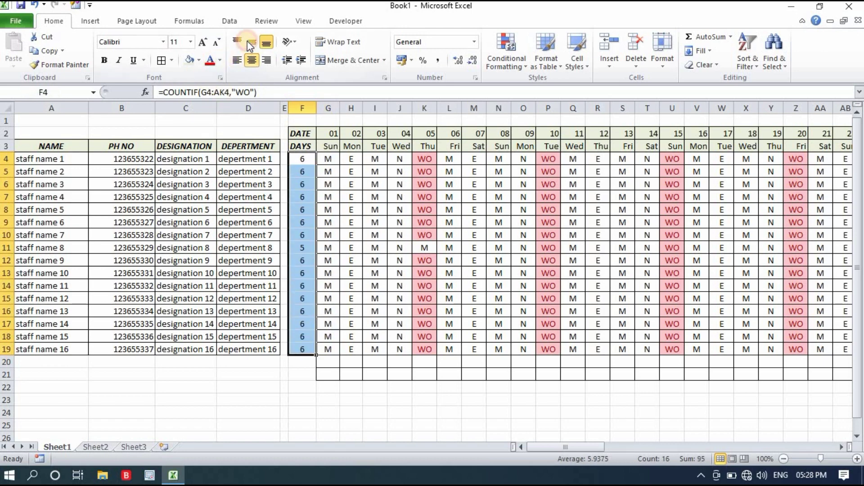
left_click(251, 42)
left_click(341, 393)
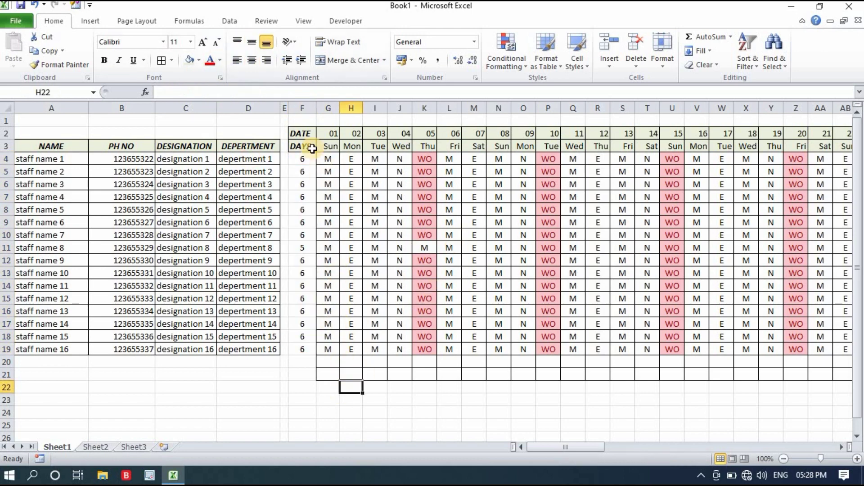
left_click_drag(306, 161, 310, 355)
left_click(163, 61)
left_click(425, 422)
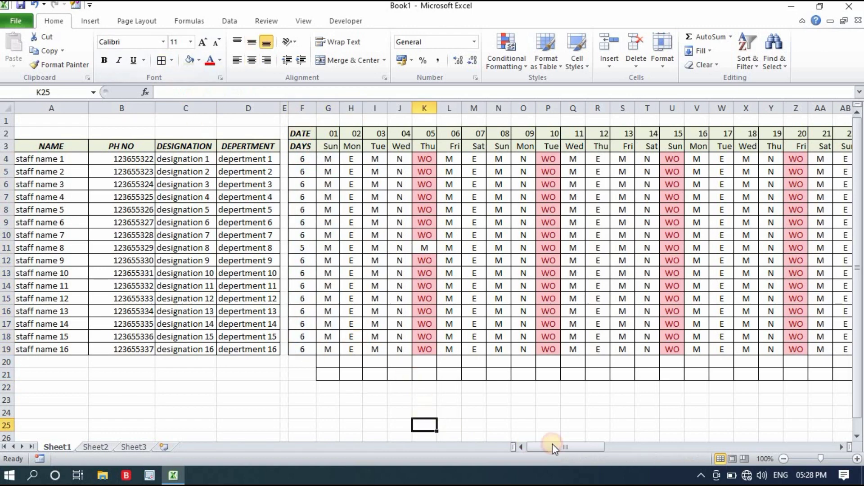
left_click_drag(552, 446, 372, 339)
Step: Enter MY DUTY ROSTER in A1, then merge and centre it over A1:D2
left_click(54, 122)
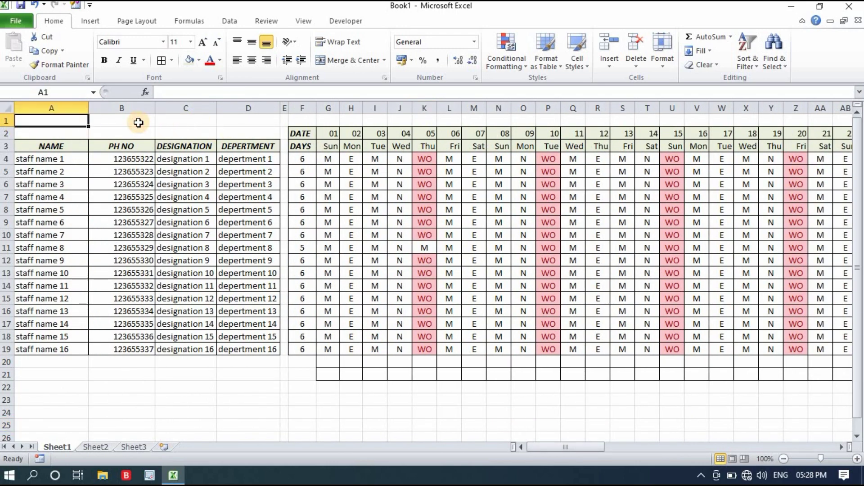
type("MY DUTY RO")
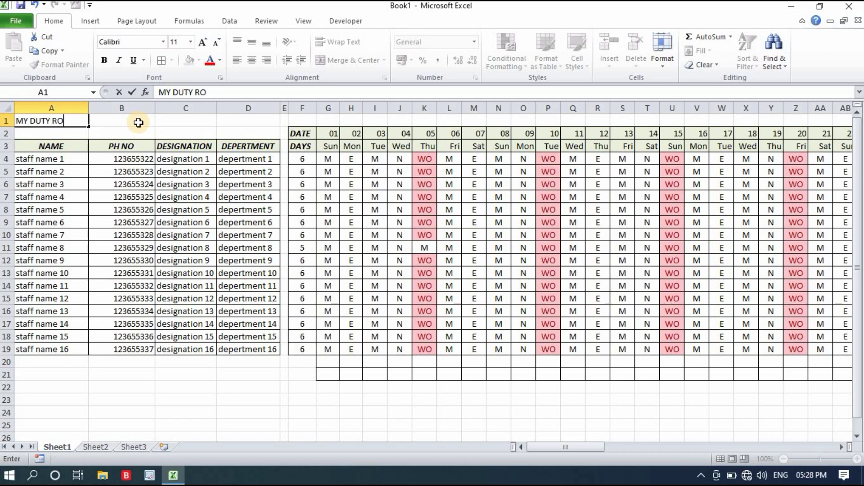
type("STER")
left_click(120, 118)
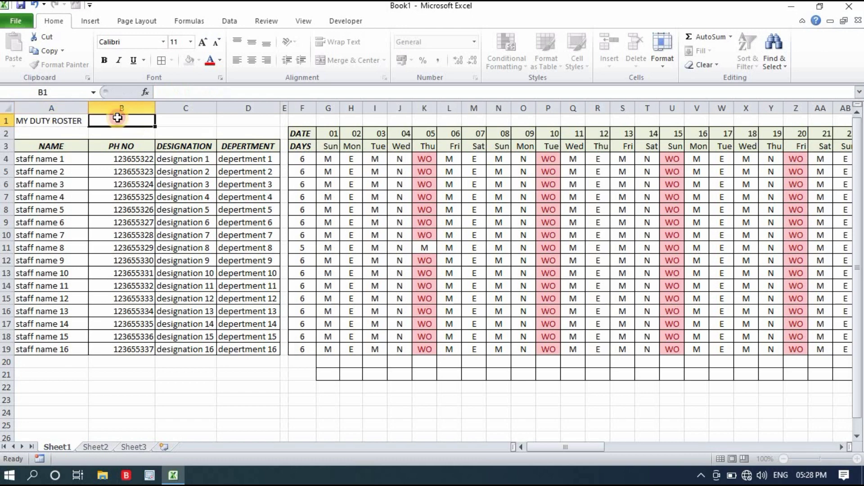
left_click_drag(54, 118, 241, 135)
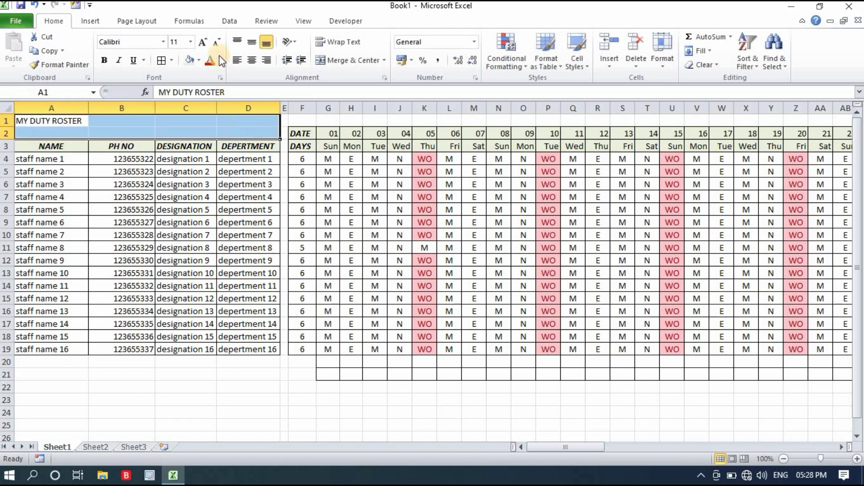
left_click(347, 60)
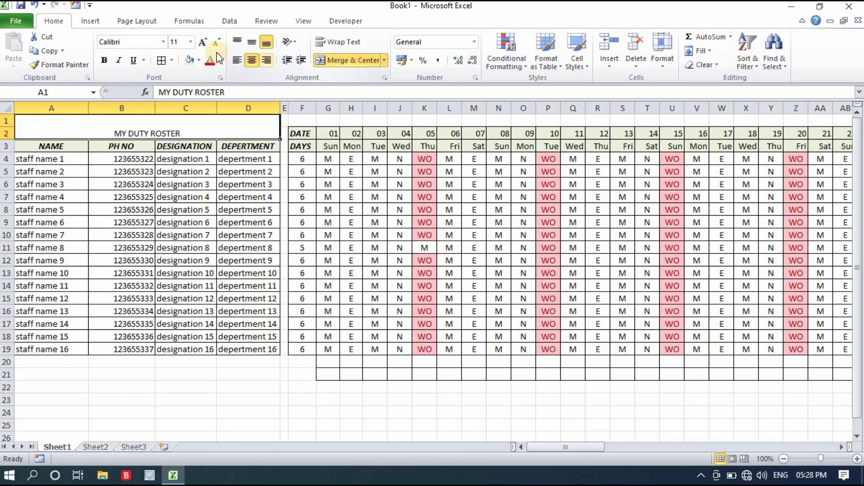
left_click(252, 40)
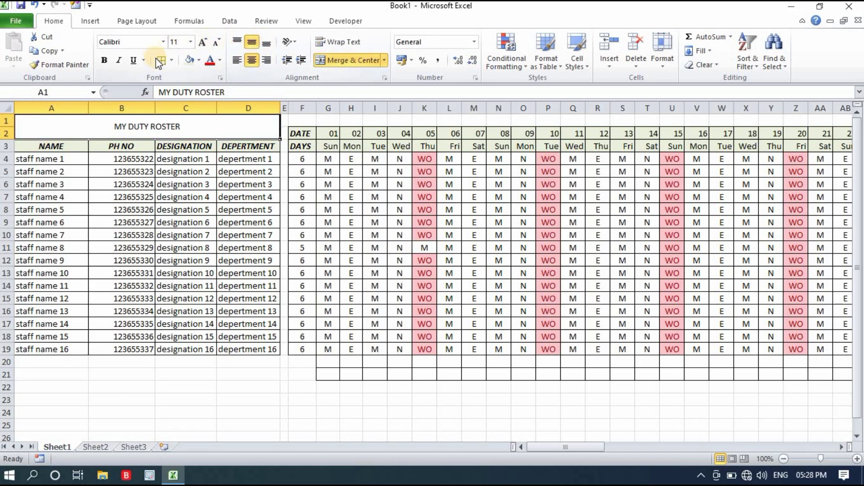
Step: Make the title bold and italic and enlarge its font
left_click(104, 59)
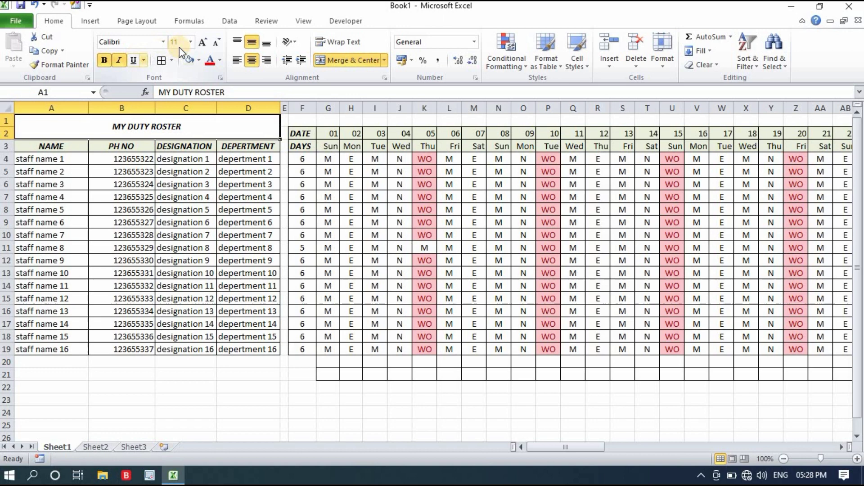
left_click(202, 43)
left_click(202, 43)
left_click(239, 395)
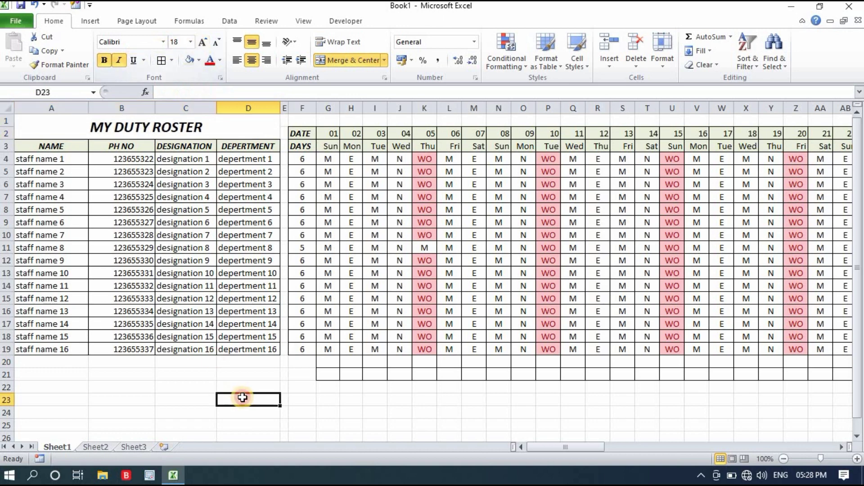
left_click(599, 413)
left_click(591, 448)
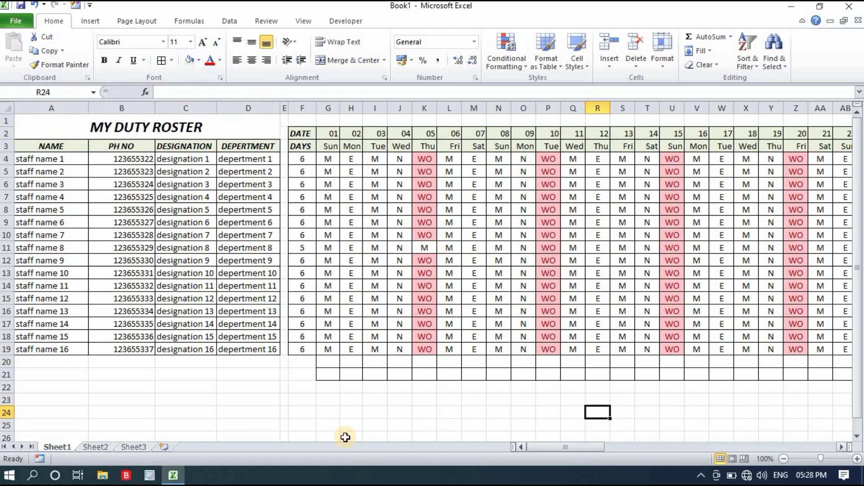
left_click(582, 447)
left_click_drag(582, 447, 562, 447)
Step: Review the roster by selecting the counts, the shift block and the whole table
left_click_drag(302, 159, 304, 344)
left_click(297, 373)
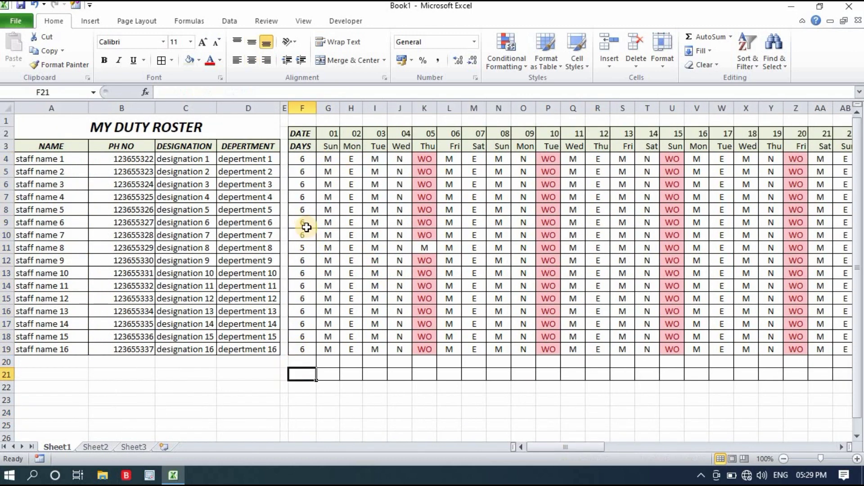
left_click_drag(424, 172, 796, 260)
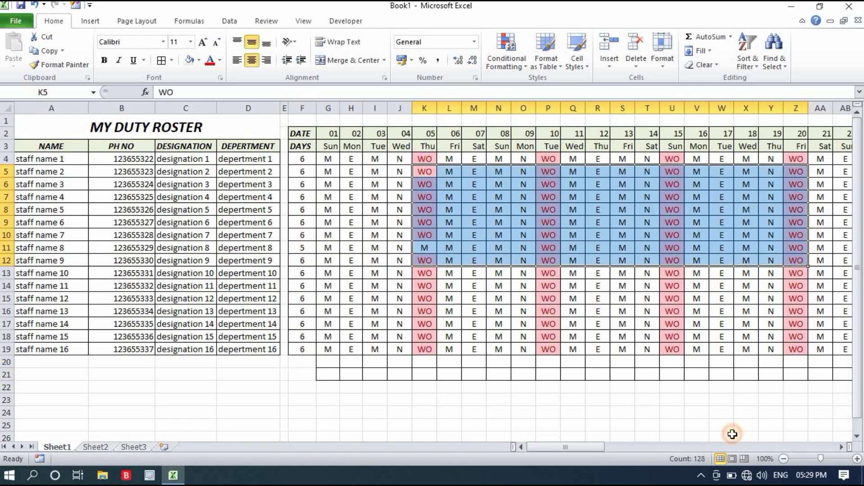
left_click_drag(565, 447, 537, 446)
left_click(375, 425)
left_click_drag(103, 127, 802, 376)
left_click(691, 411)
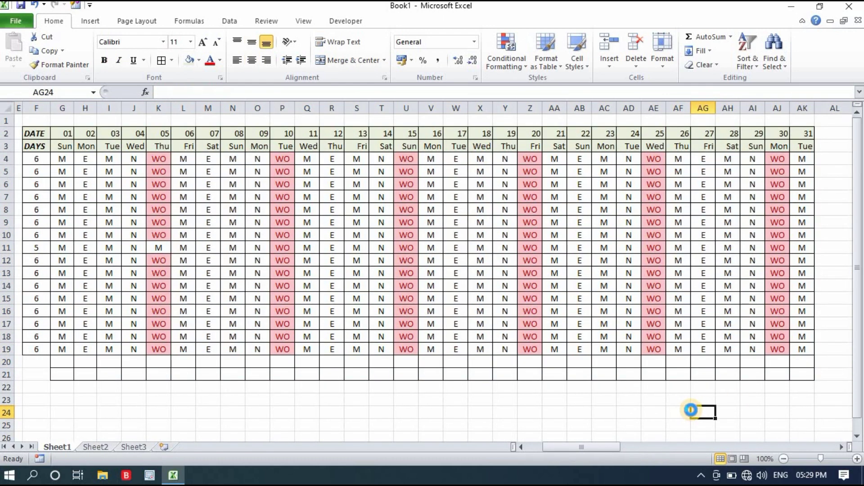
Step: Set the page orientation to Landscape in Page Setup
key("ctrl+p")
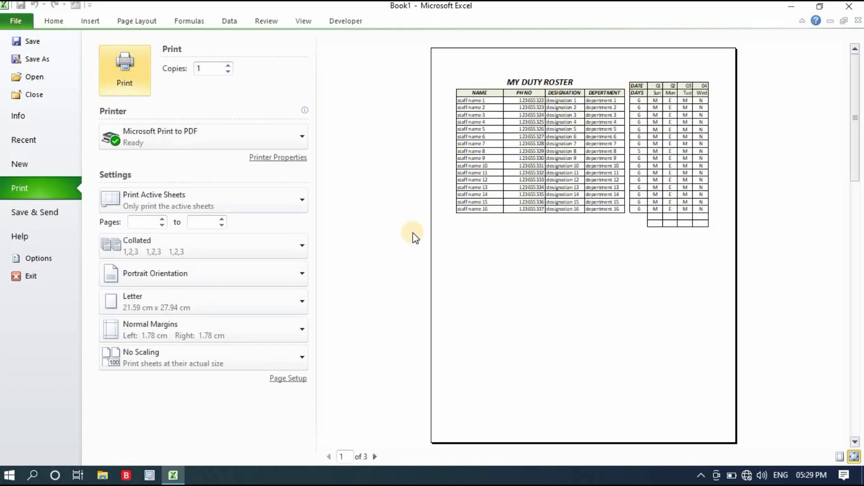
left_click(293, 377)
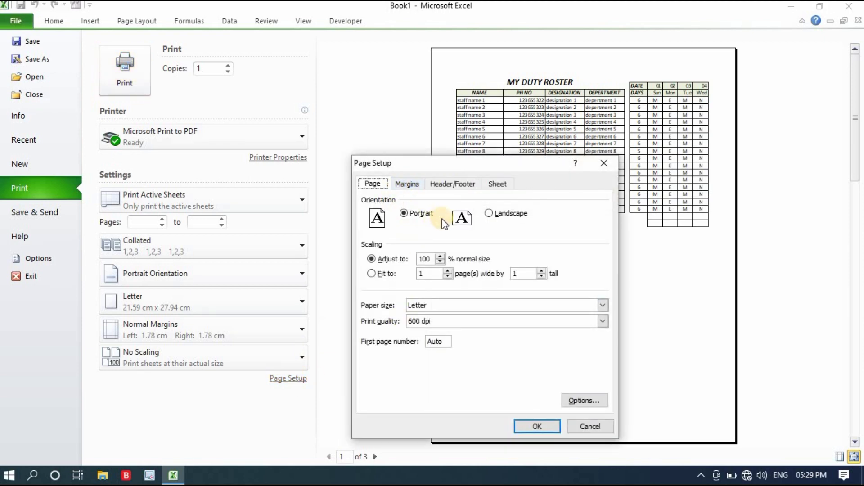
left_click(488, 214)
left_click(539, 425)
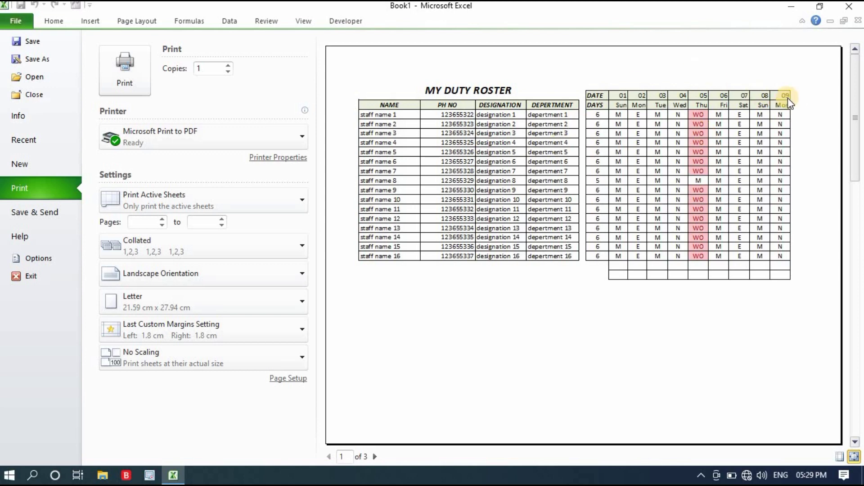
Step: Reduce the top and bottom margins and set the left and right margins to zero
left_click(295, 378)
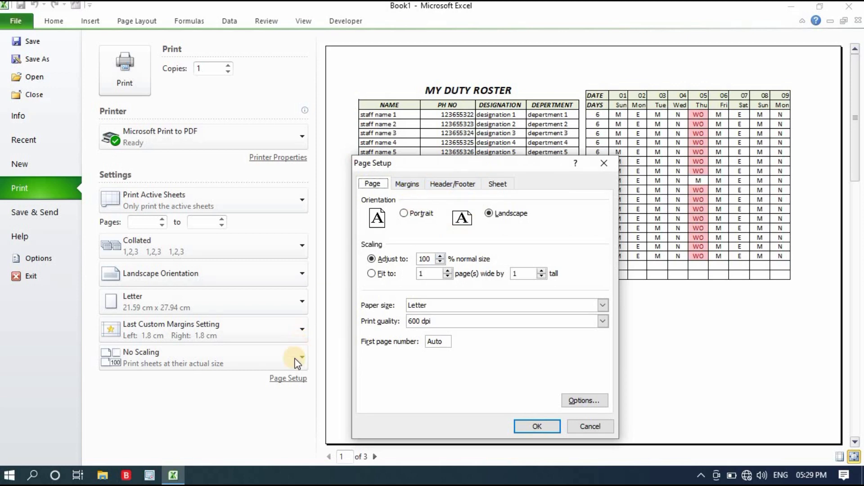
left_click(407, 184)
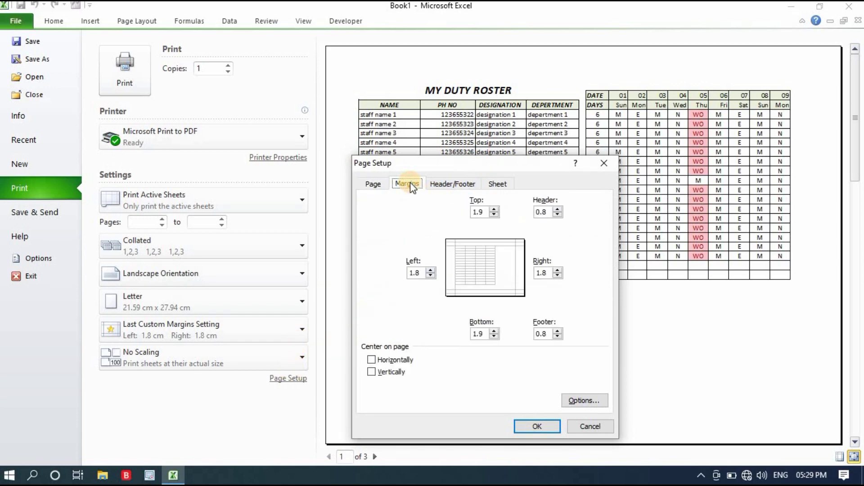
left_click(431, 276)
left_click(558, 276)
left_click(558, 276)
left_click(494, 216)
left_click(495, 216)
left_click(494, 337)
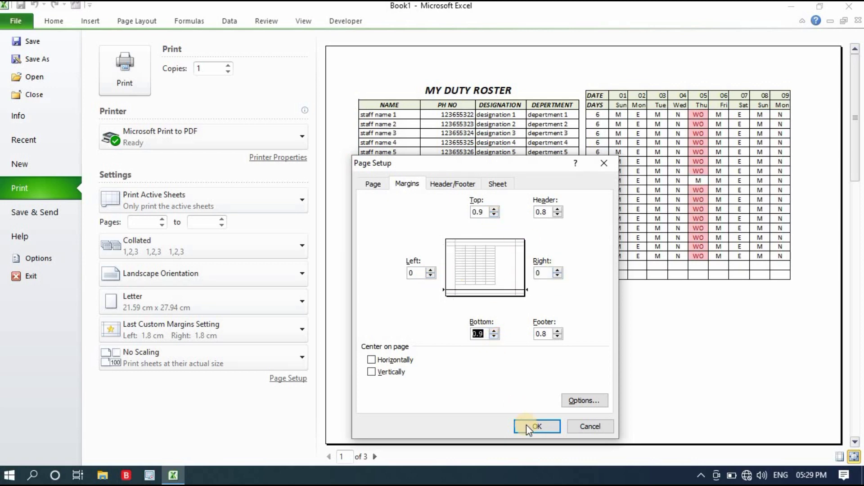
left_click(538, 427)
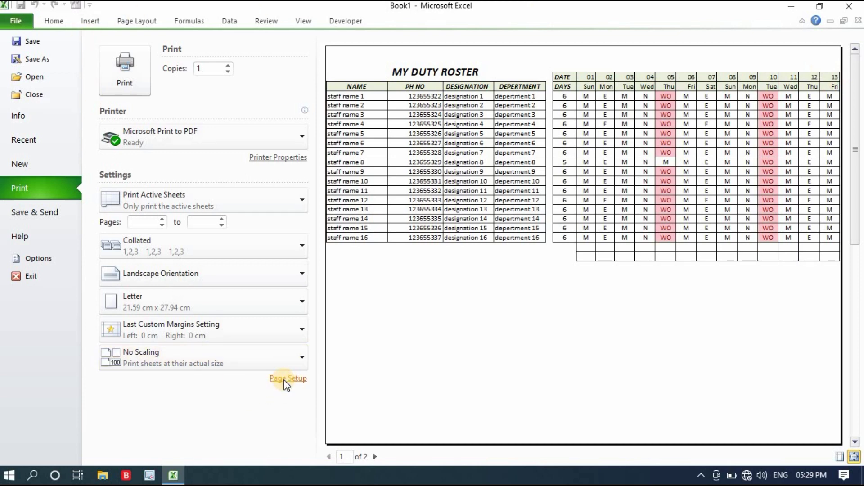
Step: Lower the Adjust to print scaling below 100% and return to the sheet
left_click(285, 379)
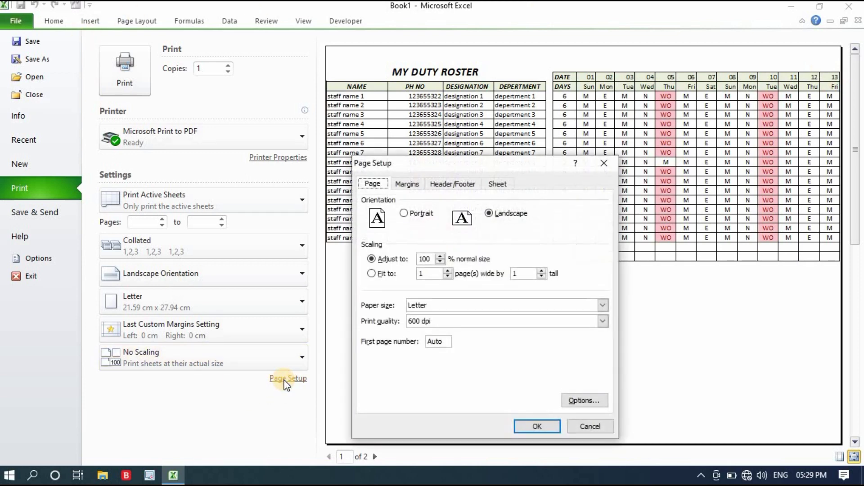
left_click(441, 262)
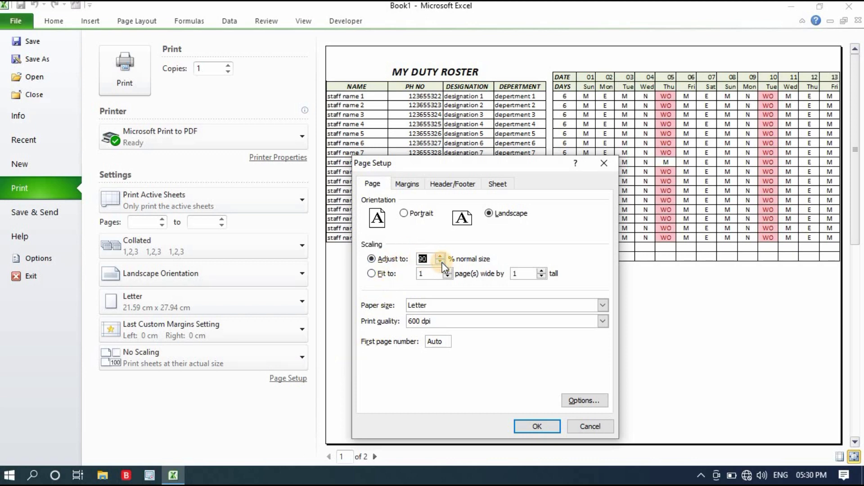
left_click(531, 426)
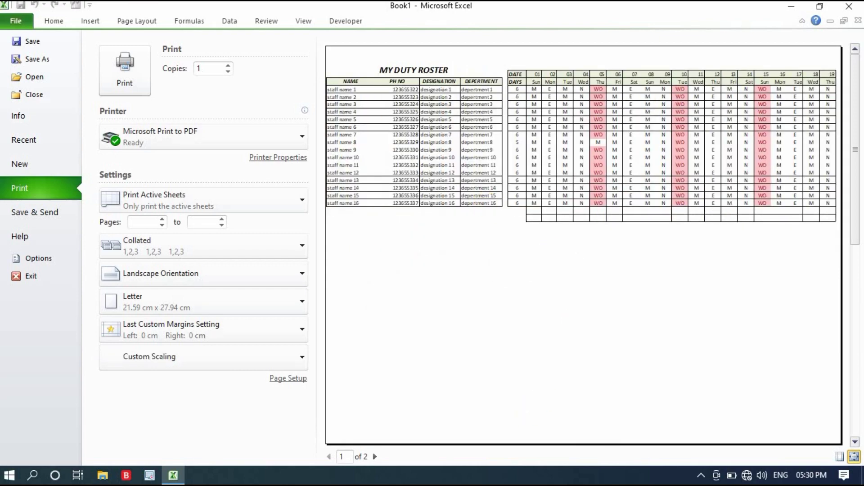
left_click(54, 20)
Step: Narrow the PH NO column and widen the DESIGNATION column slightly
left_click(580, 286)
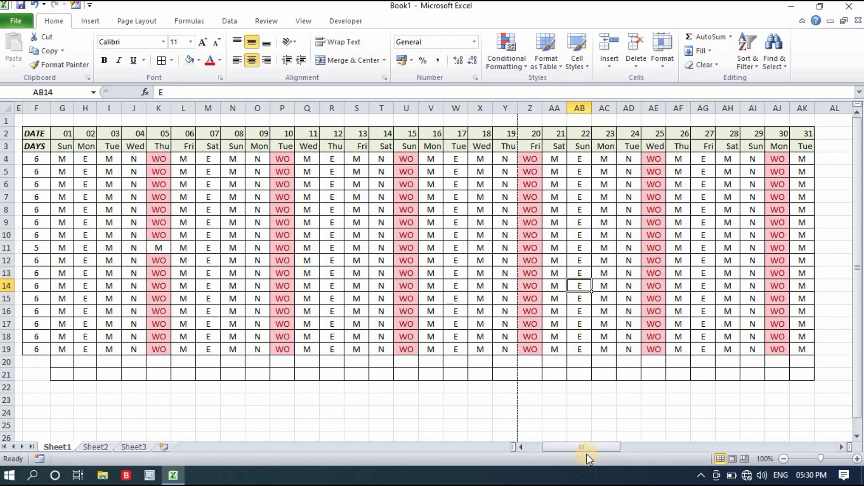
left_click_drag(581, 448, 505, 372)
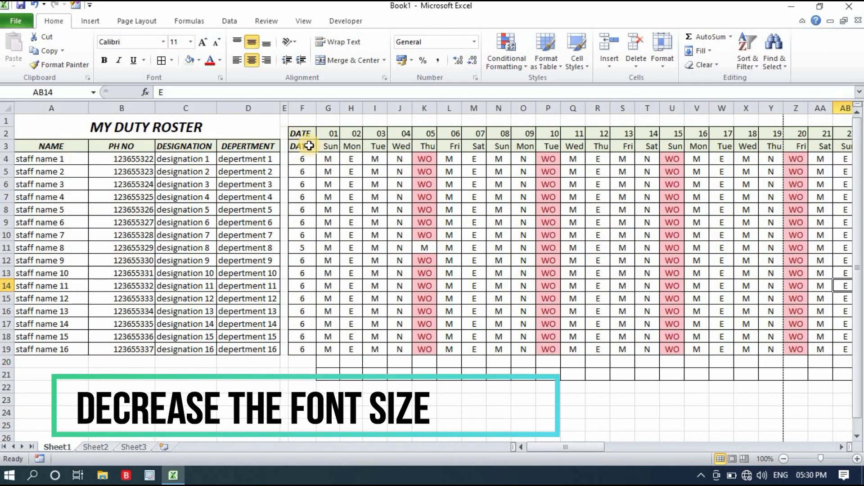
left_click(329, 108)
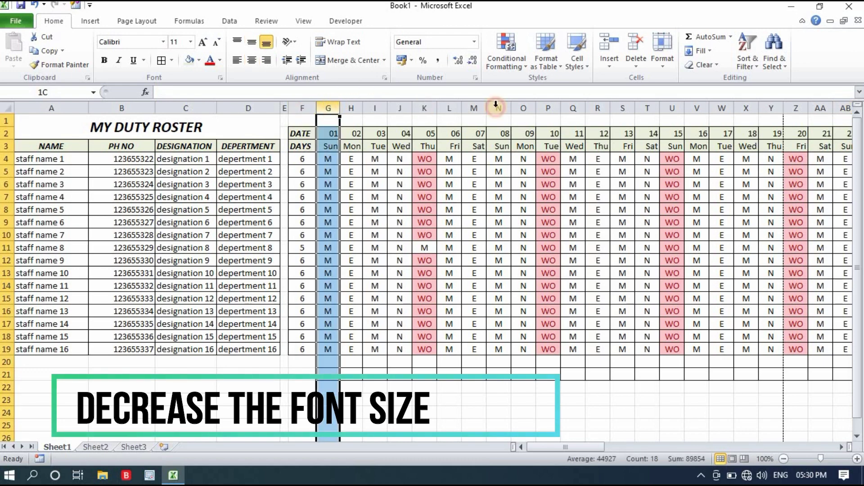
left_click_drag(496, 105, 655, 108)
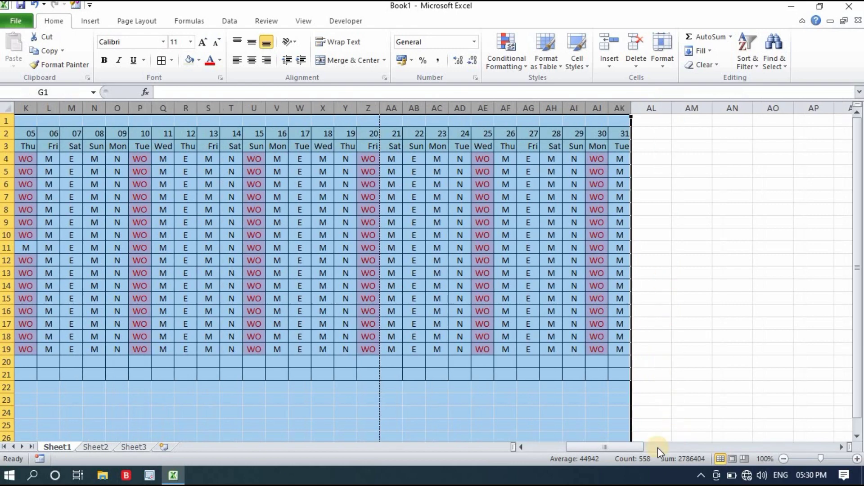
left_click_drag(625, 450, 531, 453)
left_click(265, 394)
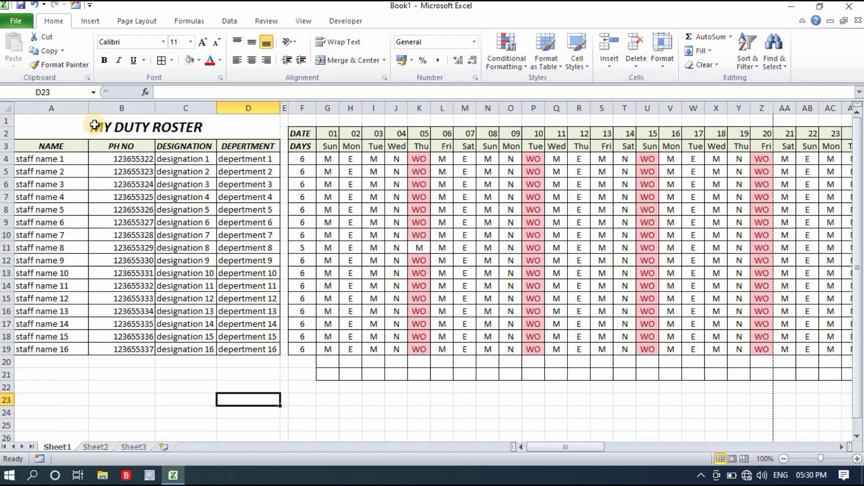
left_click_drag(155, 103, 134, 102)
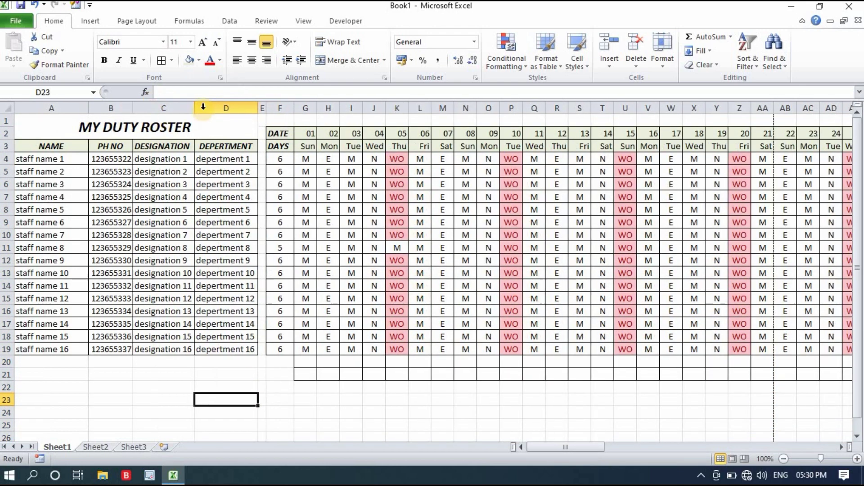
left_click_drag(195, 108, 197, 108)
left_click(328, 399)
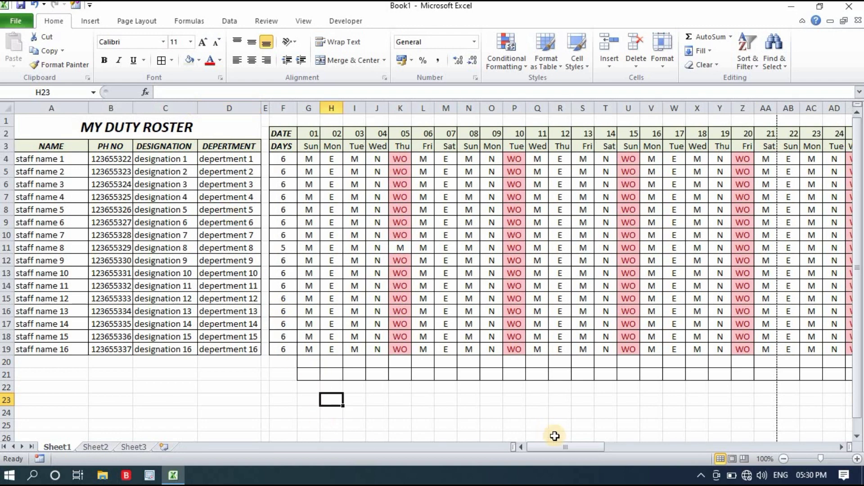
left_click_drag(559, 447, 575, 447)
Step: Shrink the day grid text to 10 point and narrow day columns F through AK
left_click_drag(36, 133, 748, 373)
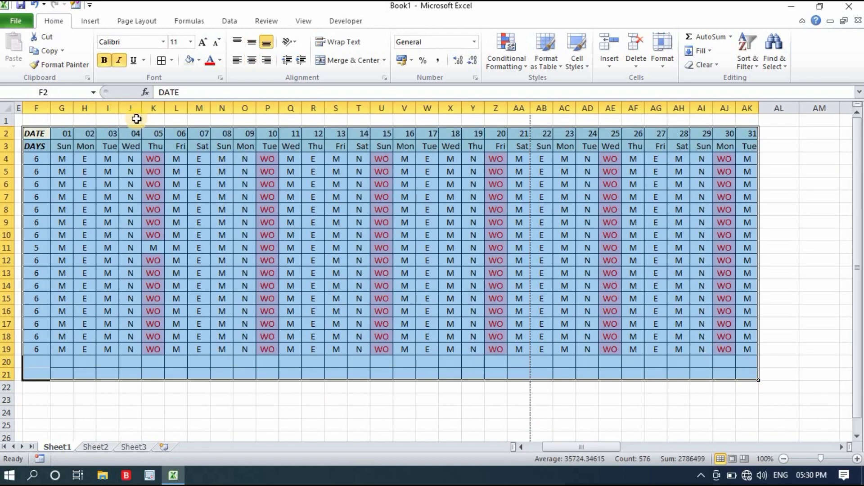
left_click(214, 42)
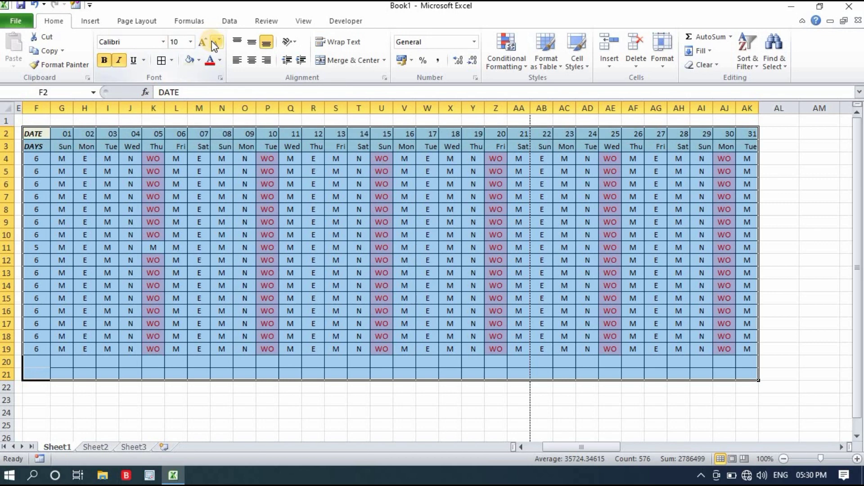
left_click(660, 248)
left_click_drag(747, 121, 36, 434)
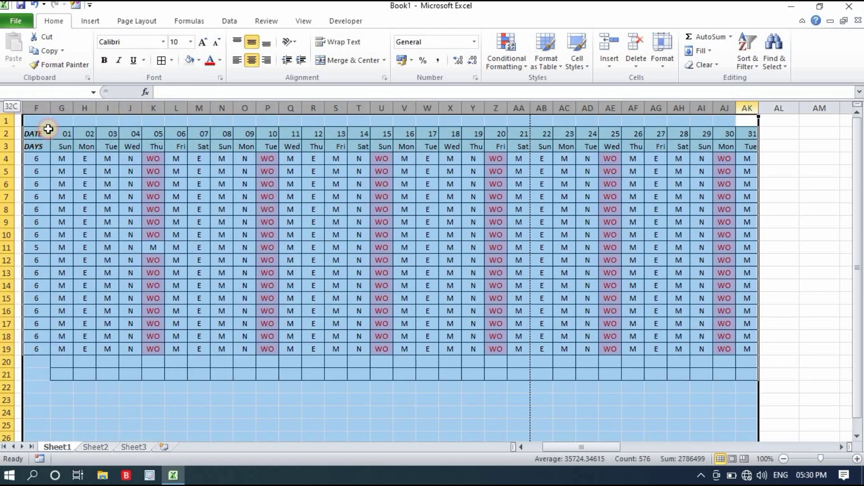
left_click_drag(51, 103, 48, 104)
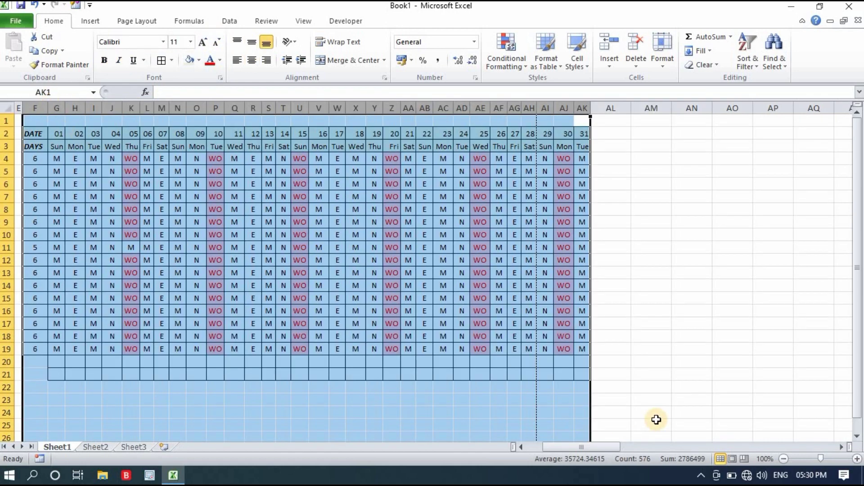
left_click(651, 399)
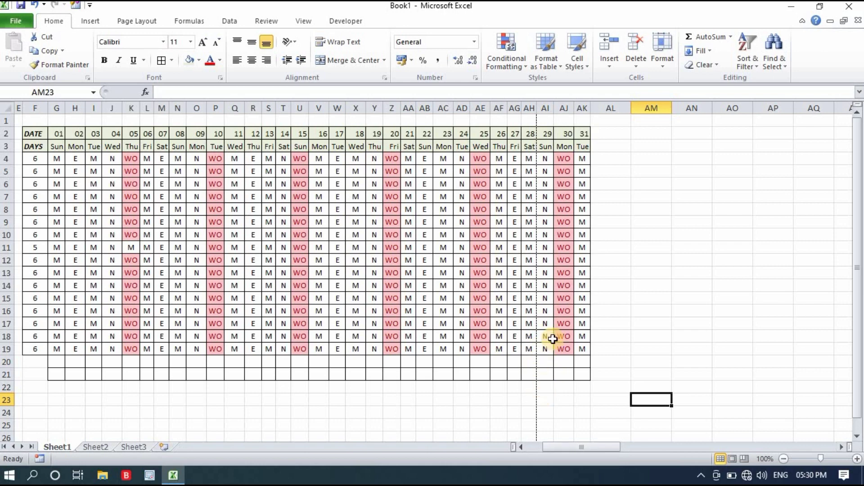
left_click_drag(565, 450, 363, 419)
left_click(359, 425)
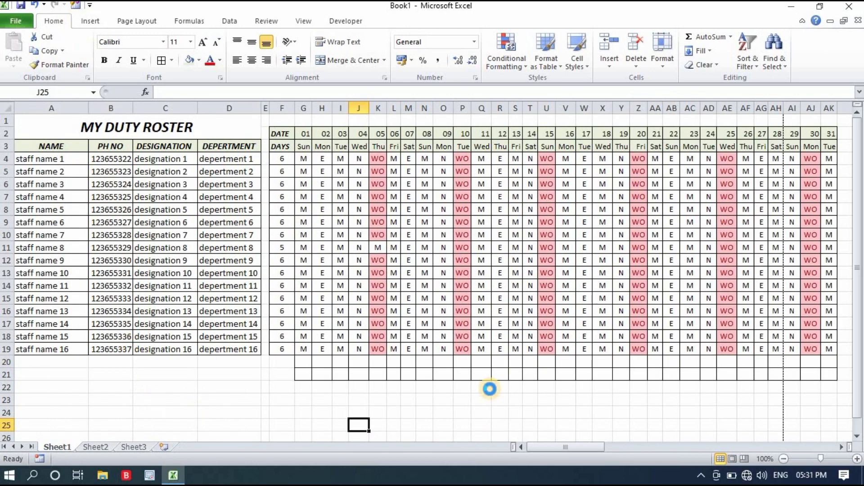
Step: Lower the Page Setup scaling from 80% to 75% of normal size
key("ctrl+p")
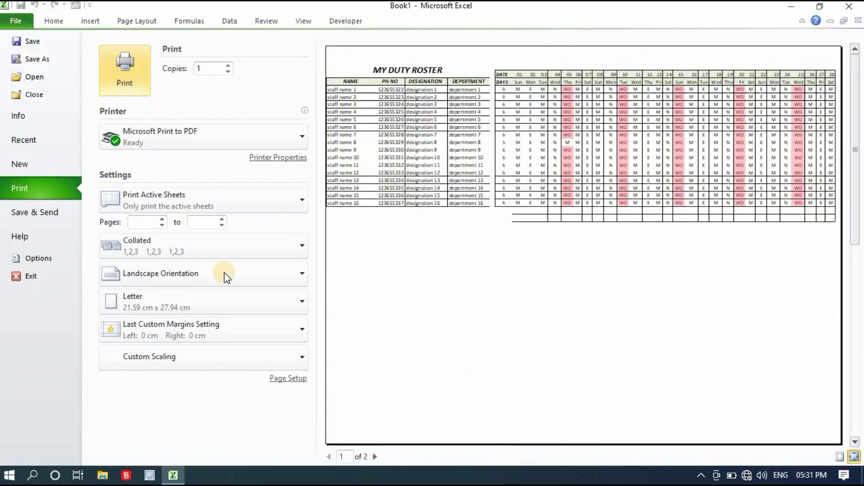
left_click(290, 379)
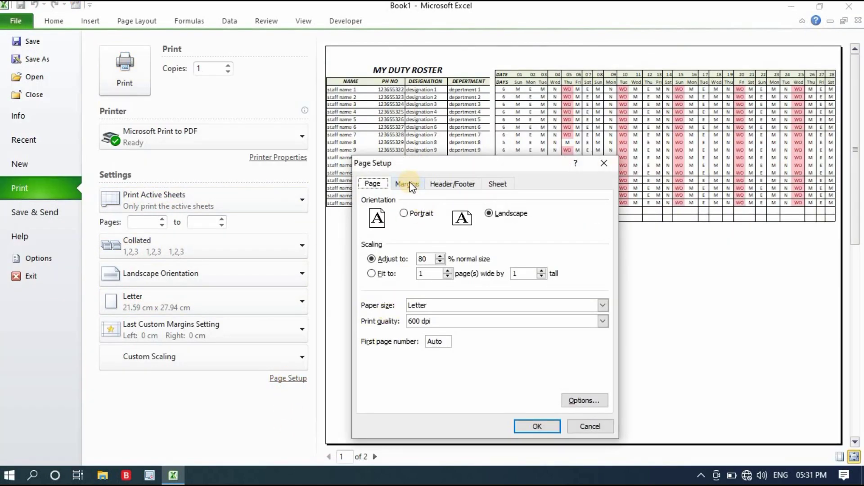
left_click(441, 261)
left_click(543, 425)
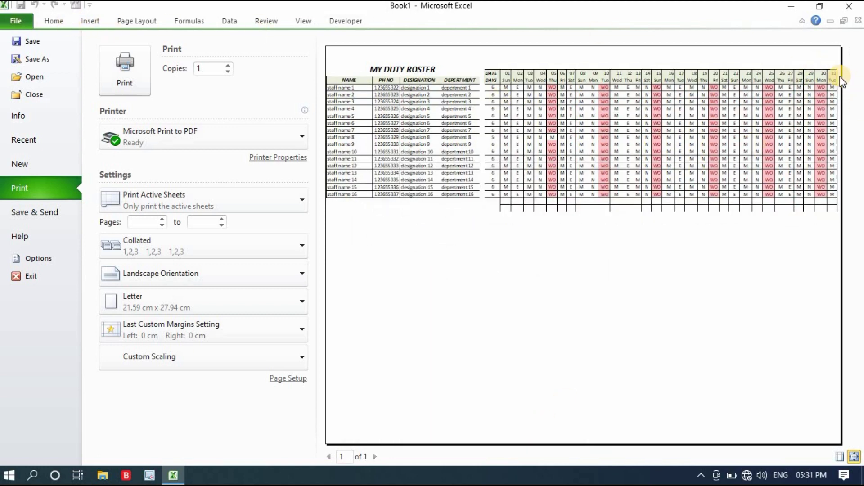
Step: Return to the worksheet and uncheck Gridlines on the View tab
key("Escape")
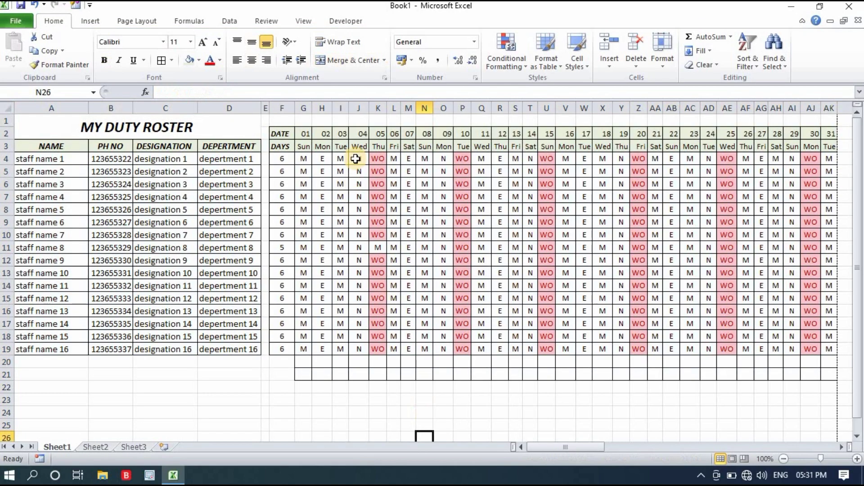
left_click(303, 22)
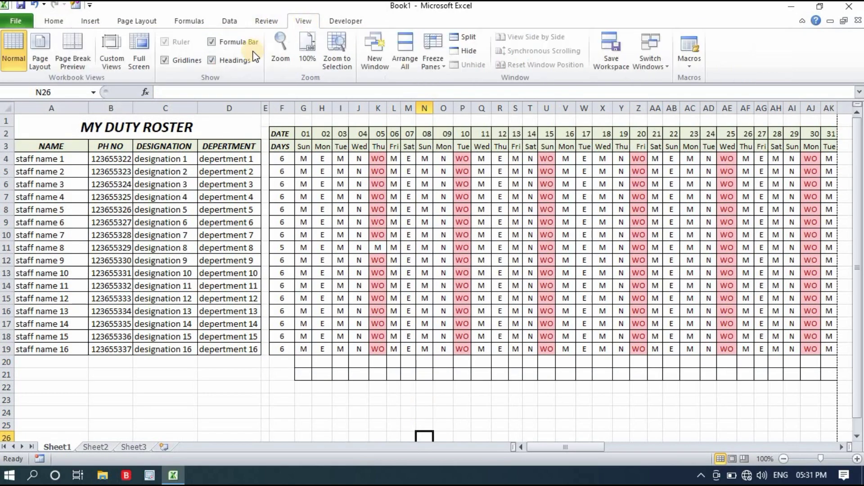
left_click(165, 60)
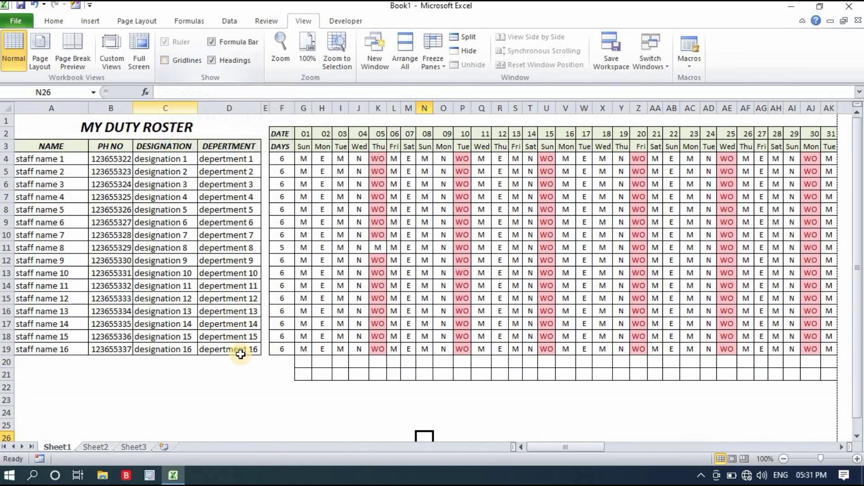
left_click(286, 395)
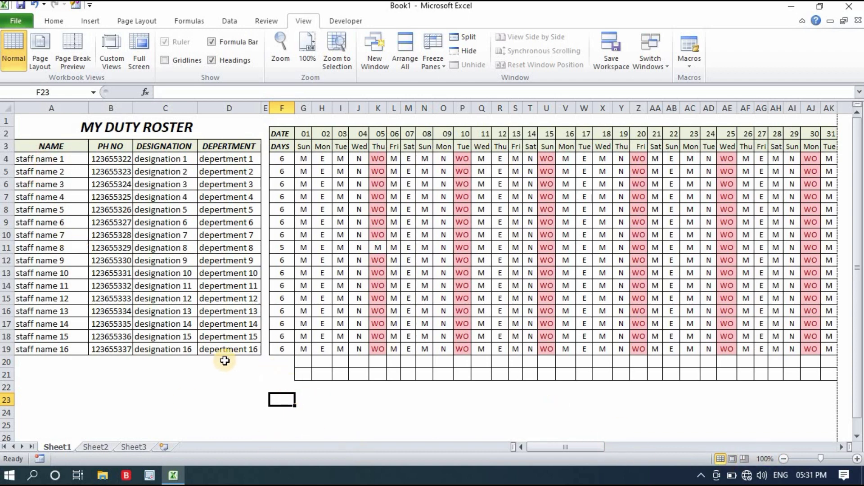
Step: Apply All Borders to the spare rows A20:D21
left_click_drag(29, 361, 247, 378)
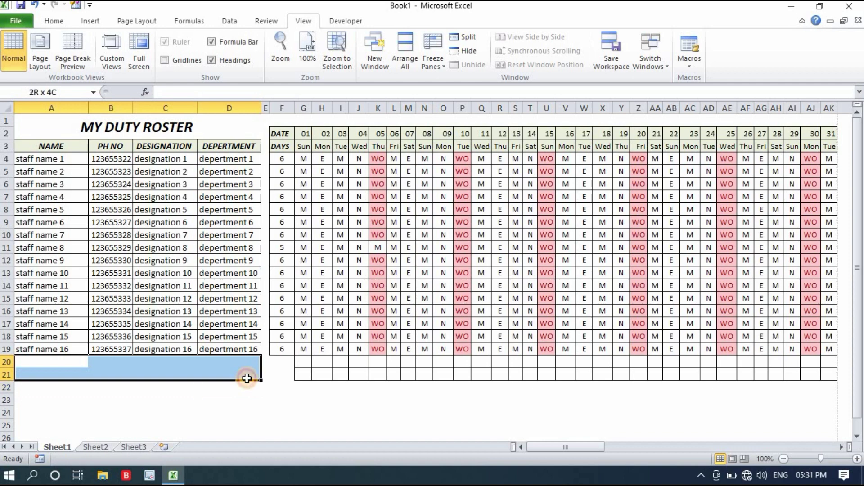
left_click(55, 22)
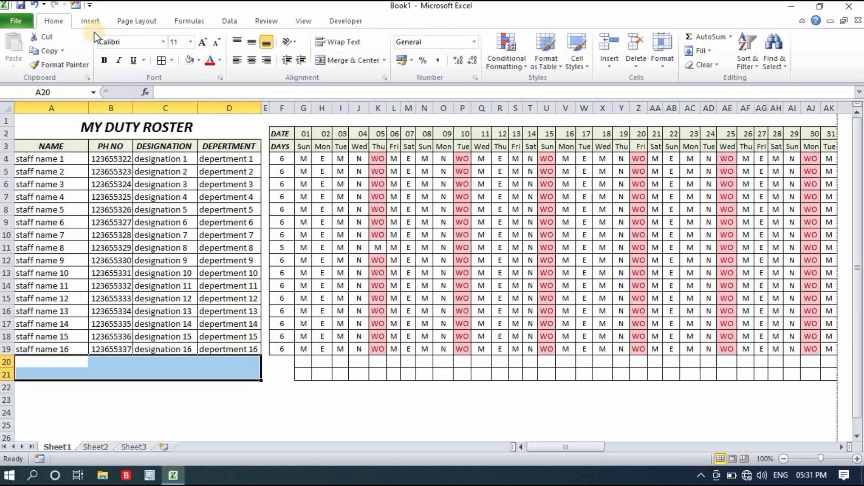
left_click(163, 61)
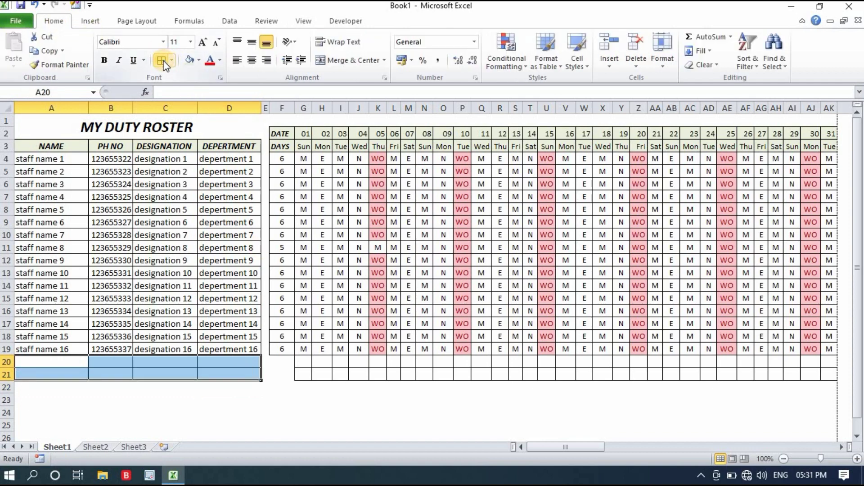
left_click(218, 413)
left_click_drag(54, 362, 185, 375)
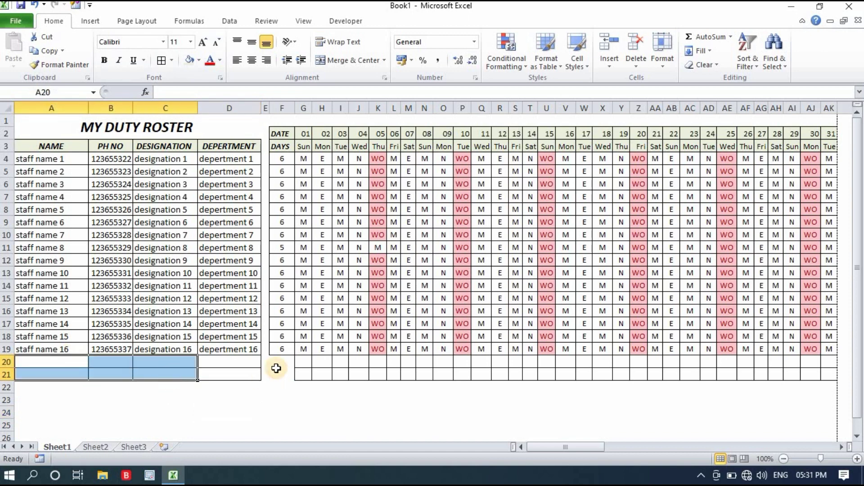
Step: Fill the F19 WO count formula into F20:F21 using Copy Cells, showing 0
left_click(276, 368)
left_click(288, 350)
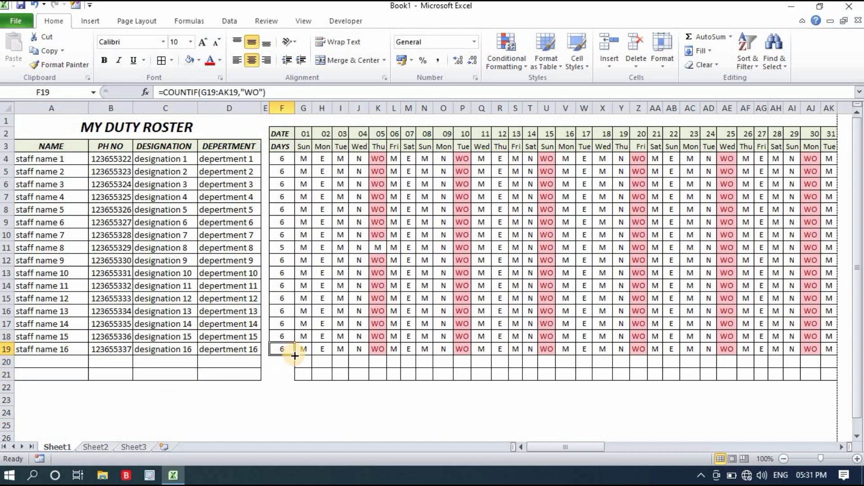
left_click_drag(294, 355, 293, 381)
left_click(304, 388)
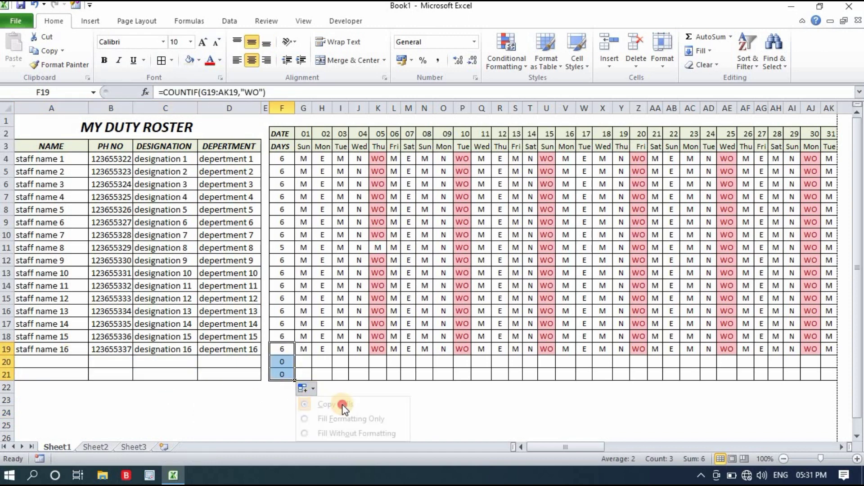
left_click(342, 404)
left_click(378, 399)
left_click(264, 400)
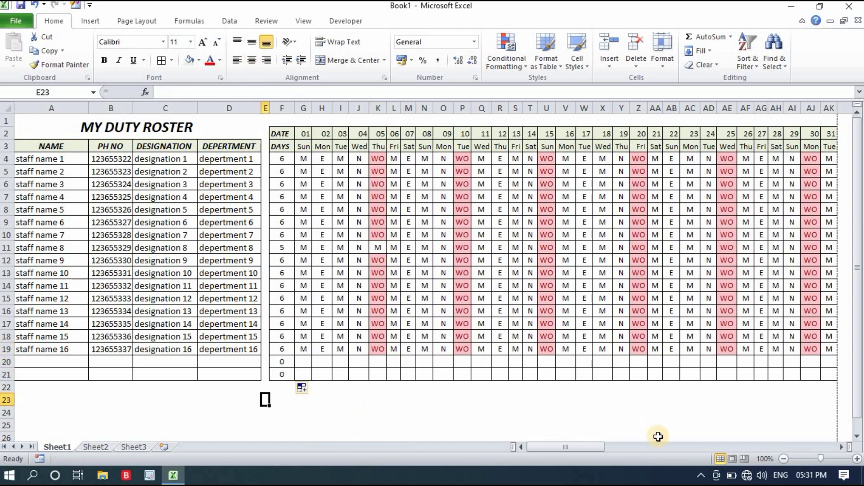
left_click(658, 436)
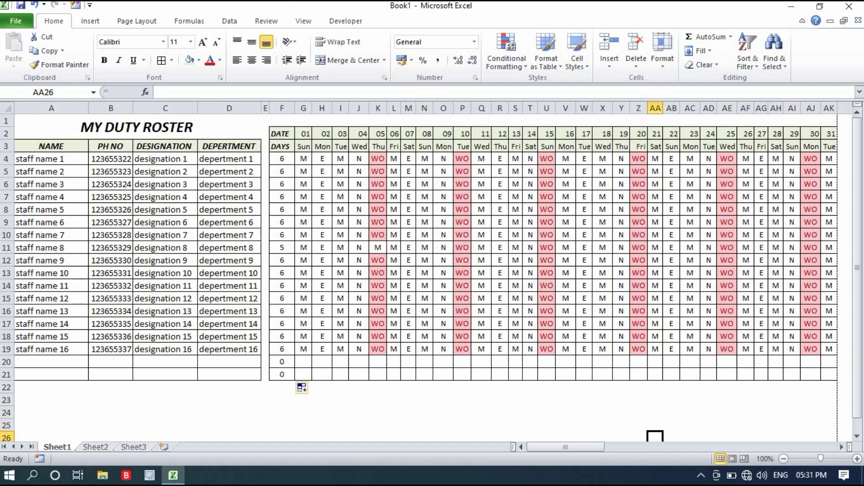
Step: Save the workbook with F12 as PDF (*.pdf) named DUTY ROSTER TEST
left_click(20, 17)
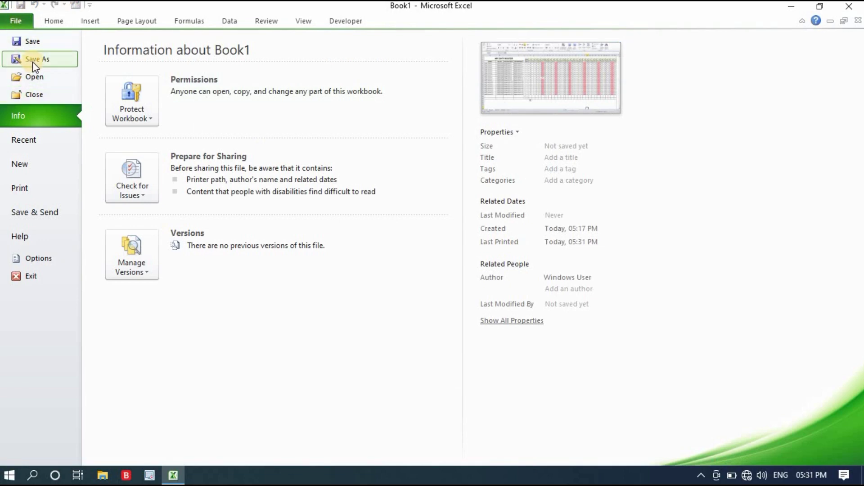
key("Escape")
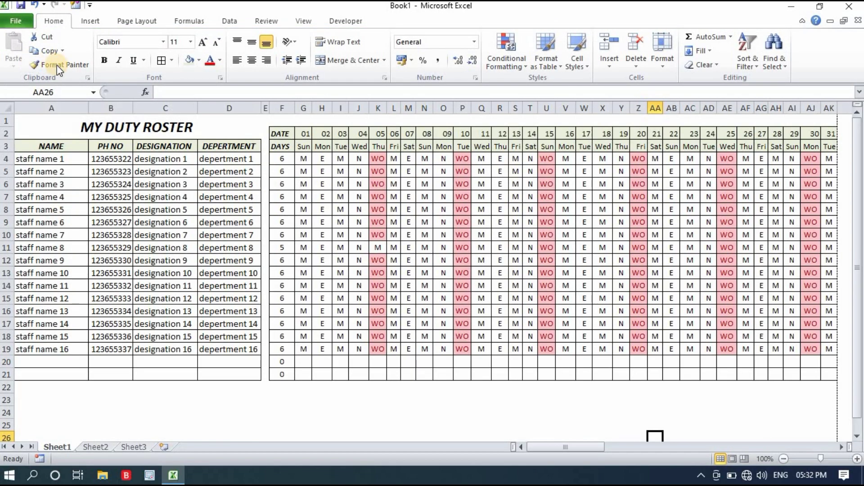
key("F12")
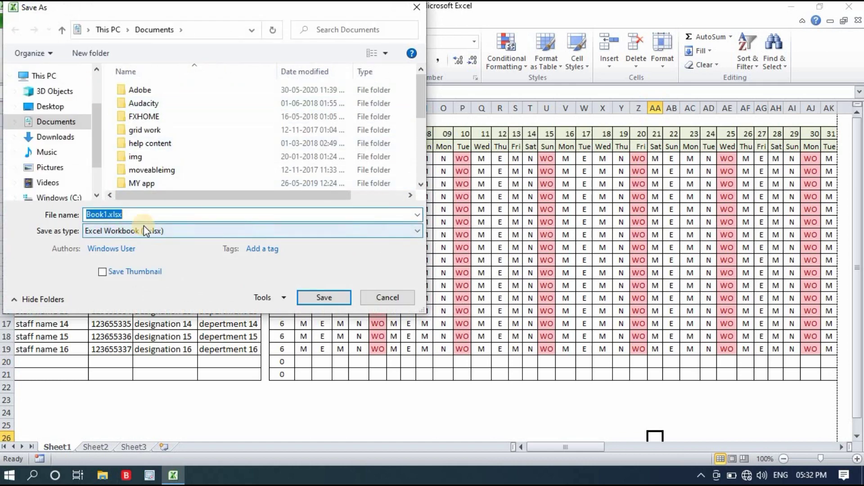
left_click(271, 231)
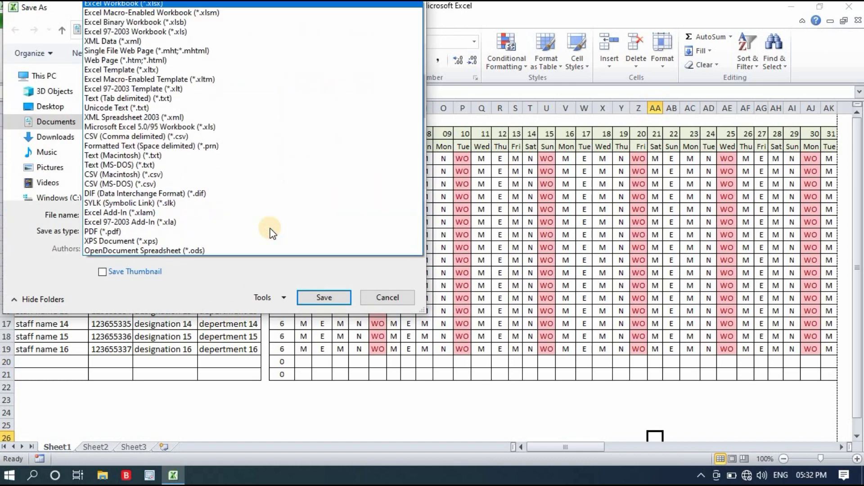
left_click(125, 232)
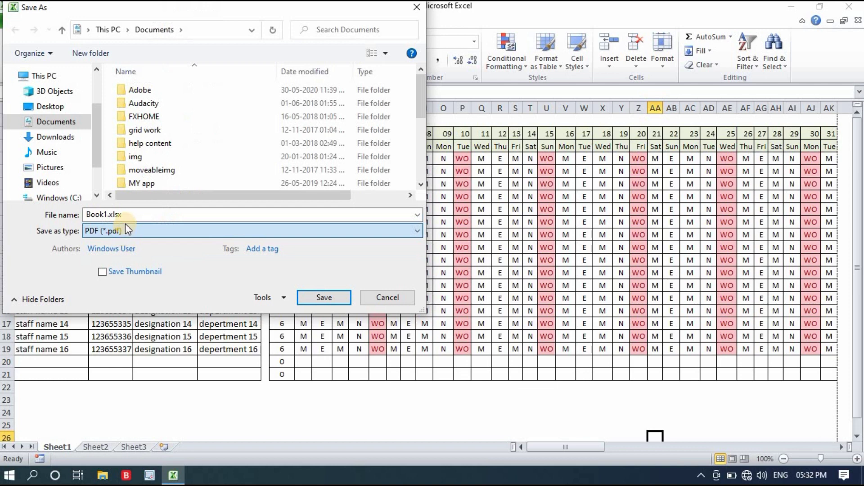
left_click(127, 214)
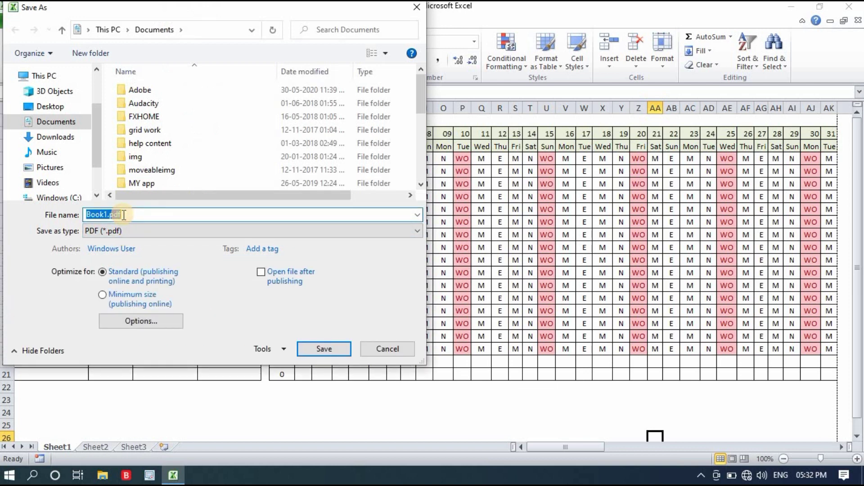
type("DUTY ROSTER TEST")
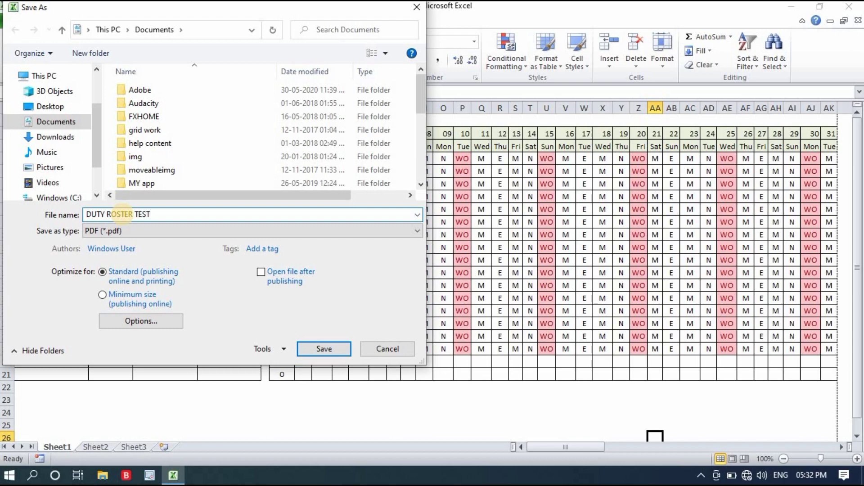
left_click(334, 350)
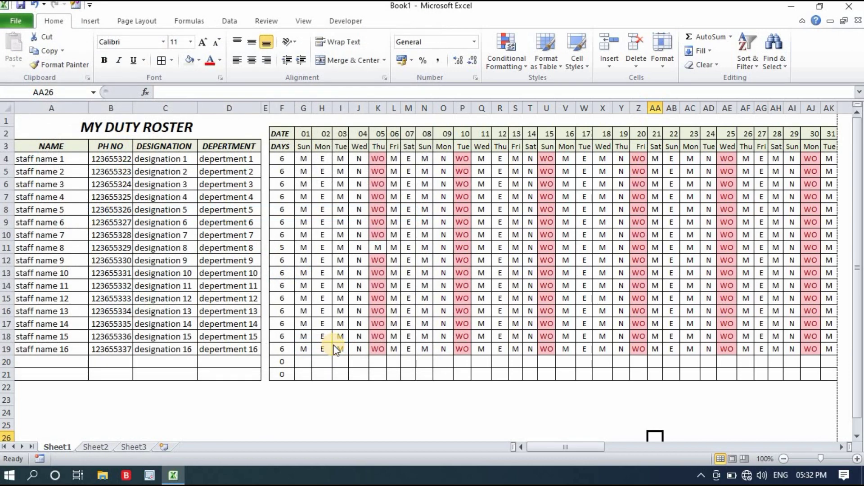
left_click(104, 476)
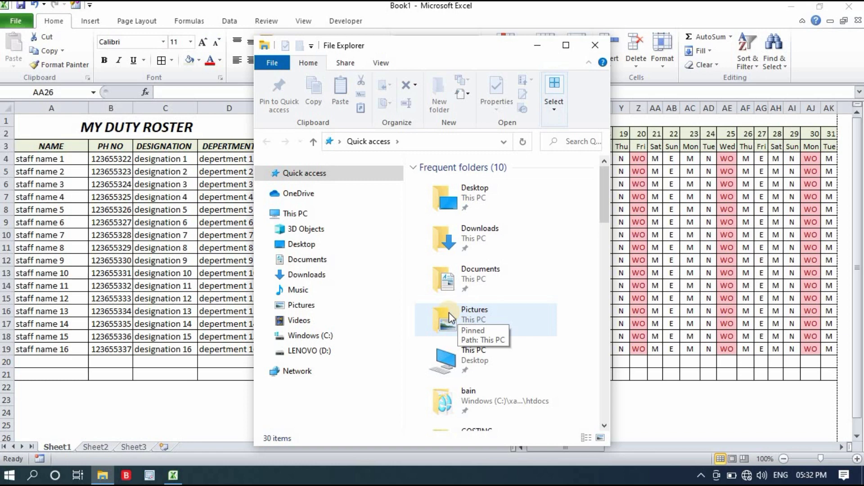
left_click(306, 244)
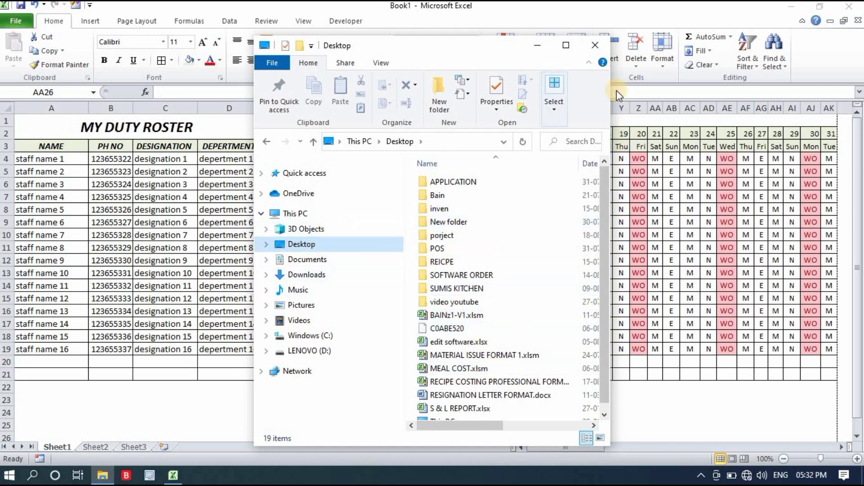
scroll(604, 227, "down", 1)
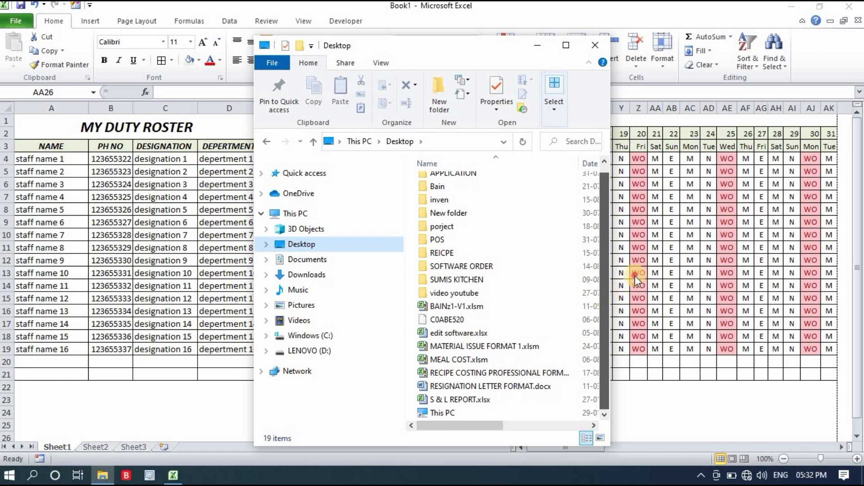
scroll(601, 234, "up", 1)
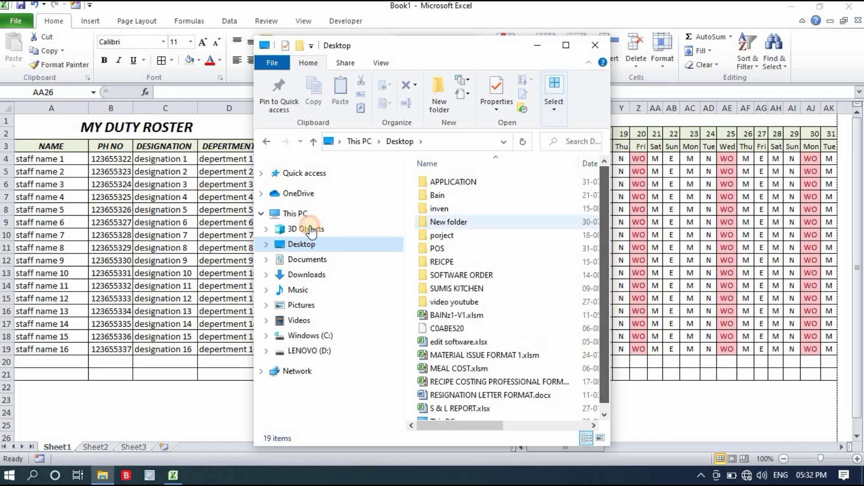
double_click(294, 246)
double_click(294, 246)
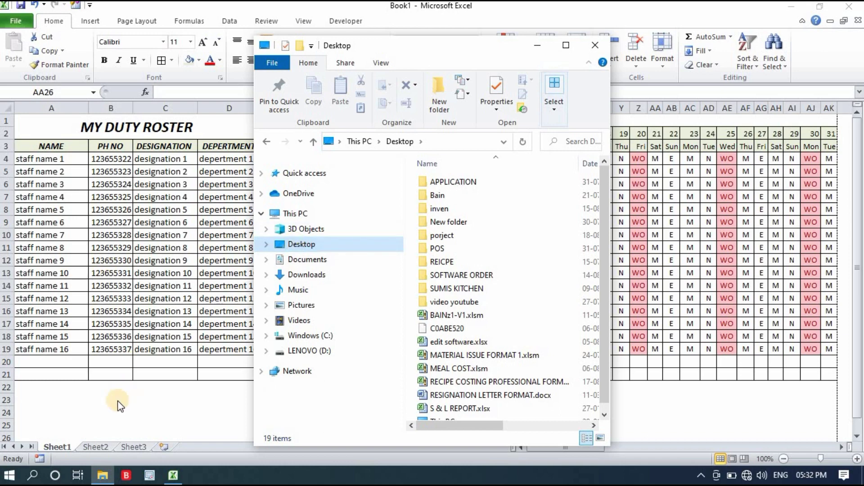
left_click(77, 18)
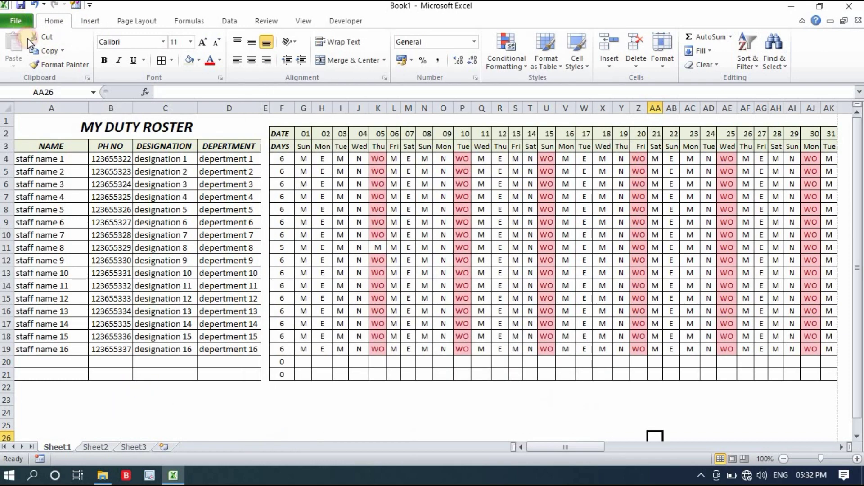
Step: Set up a Save As to the Desktop as PDF (*.pdf), naming the file DURY ROSTER
left_click(15, 20)
key("Escape")
key("ctrl+s")
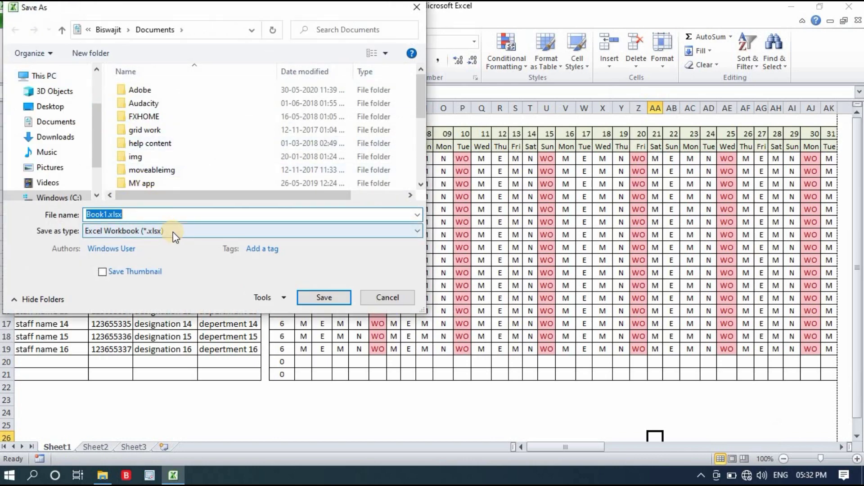
left_click(50, 106)
left_click(183, 234)
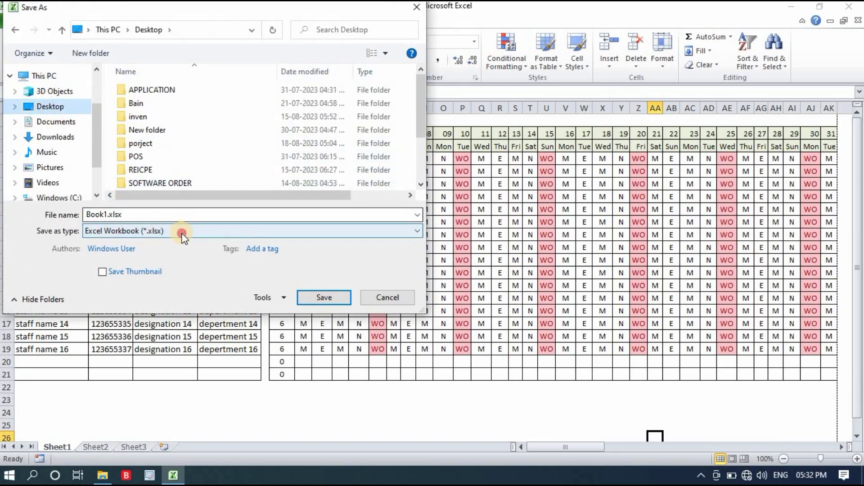
left_click(101, 227)
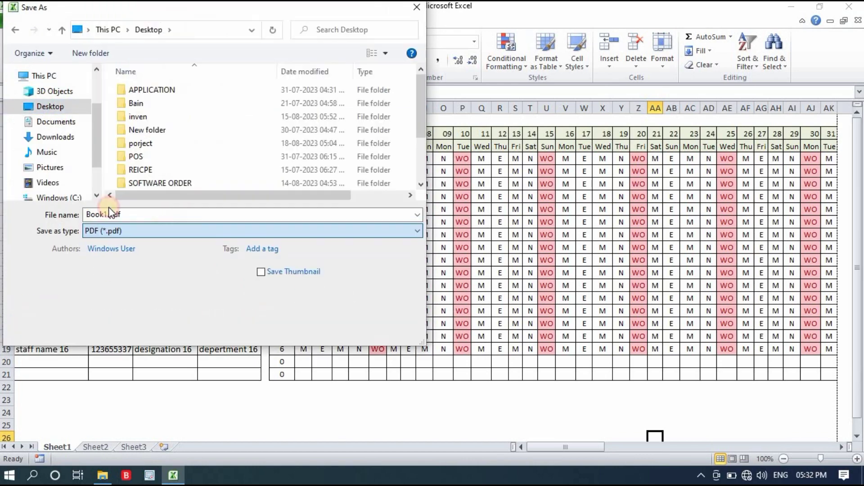
double_click(134, 214)
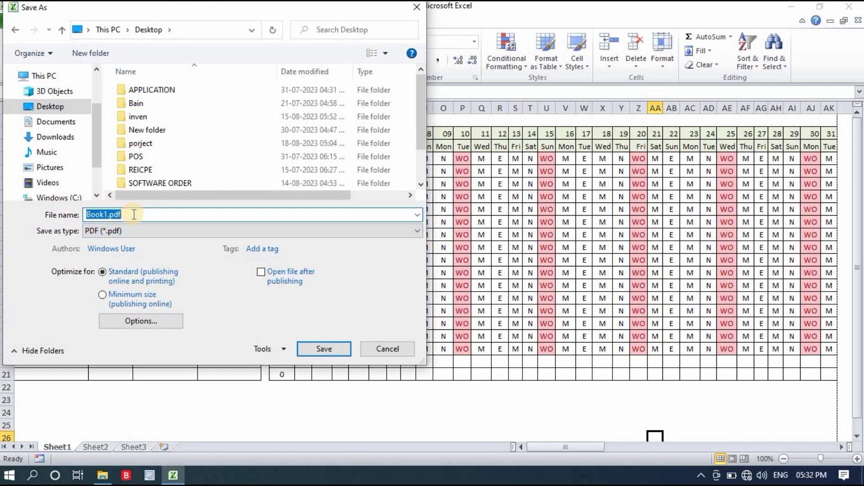
type("DURY ROSTER")
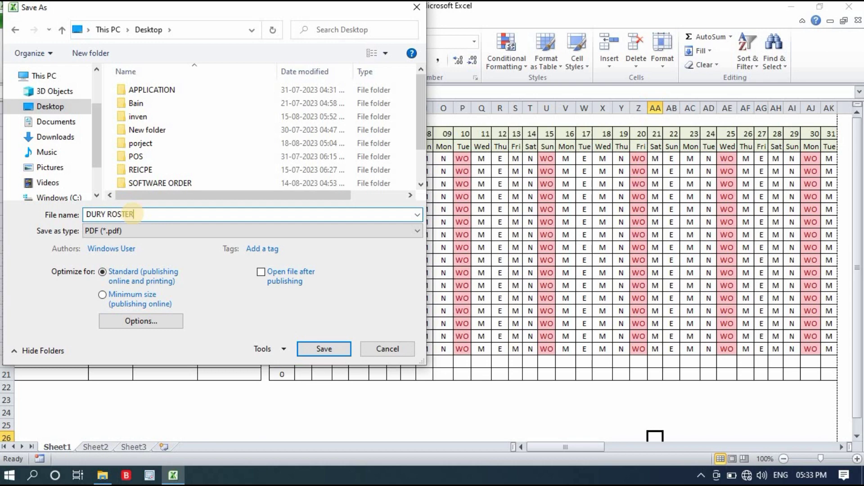
Step: Save the roster PDF and bring up File Explorer on the Desktop
left_click(331, 352)
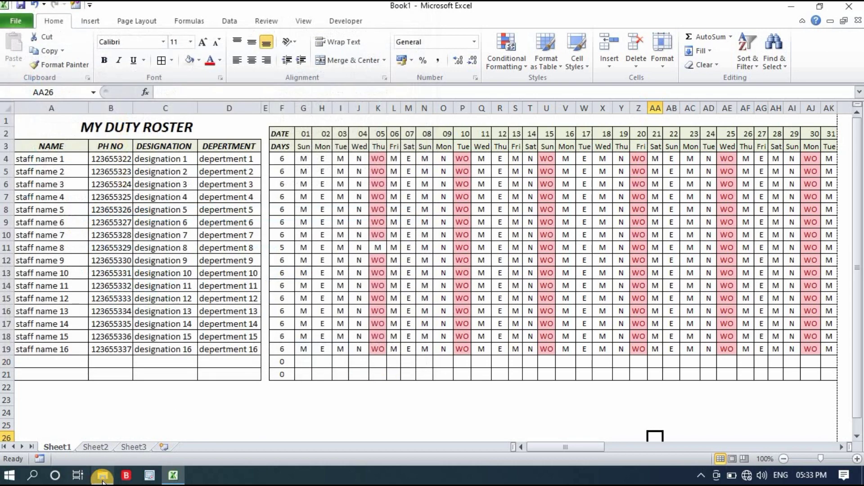
left_click(102, 477)
left_click(525, 293)
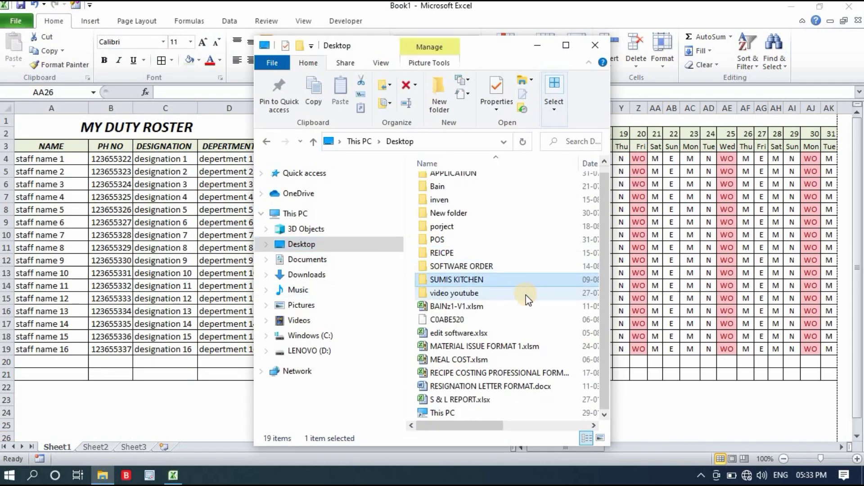
Step: Open DURY ROSTER.pdf from the Desktop file list
double_click(453, 412)
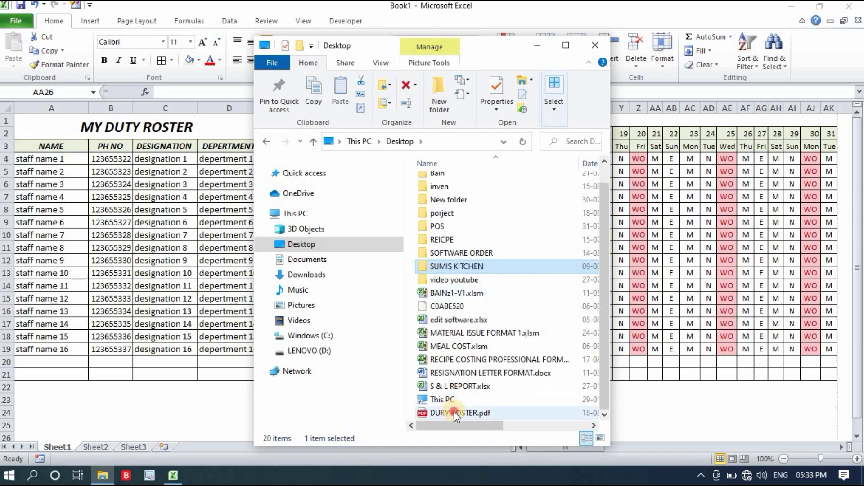
double_click(455, 412)
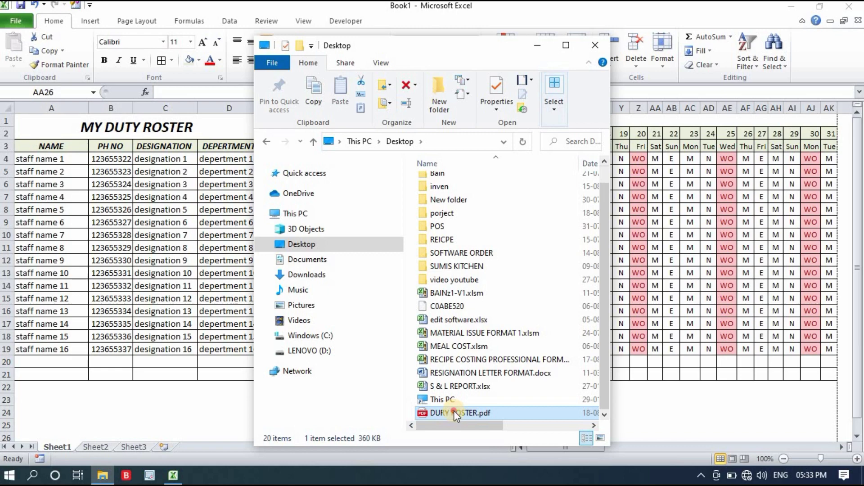
left_click(454, 411)
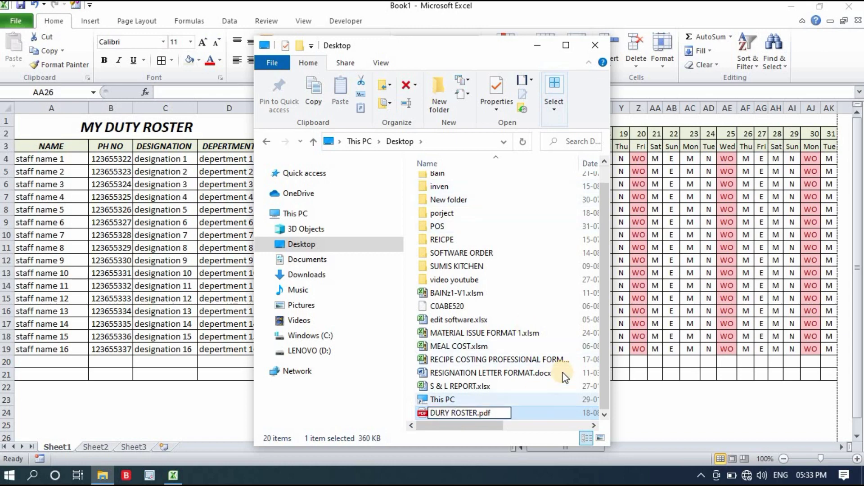
double_click(472, 414)
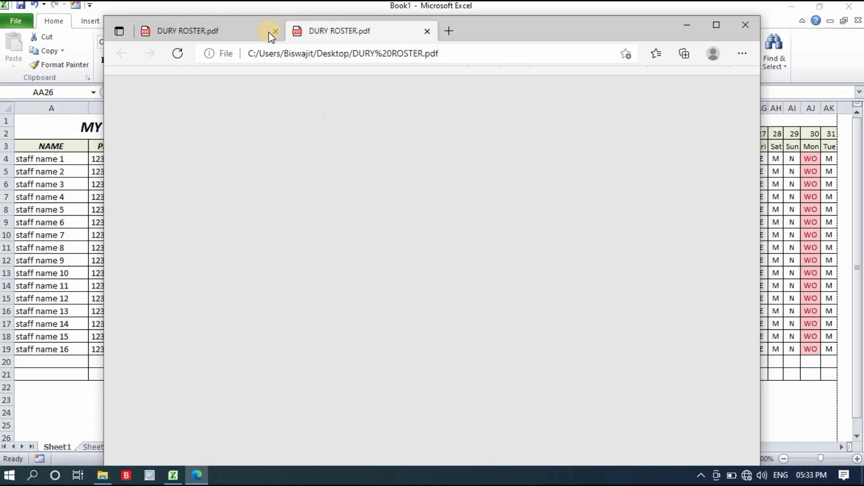
Step: Close the duplicate tab, check the whole MY DUTY ROSTER table on the PDF page, then close Edge
left_click(190, 30)
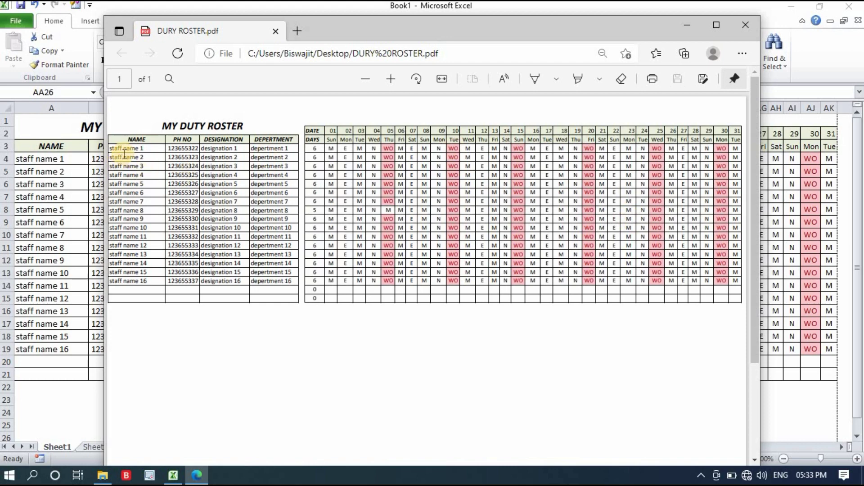
left_click_drag(196, 177, 609, 345)
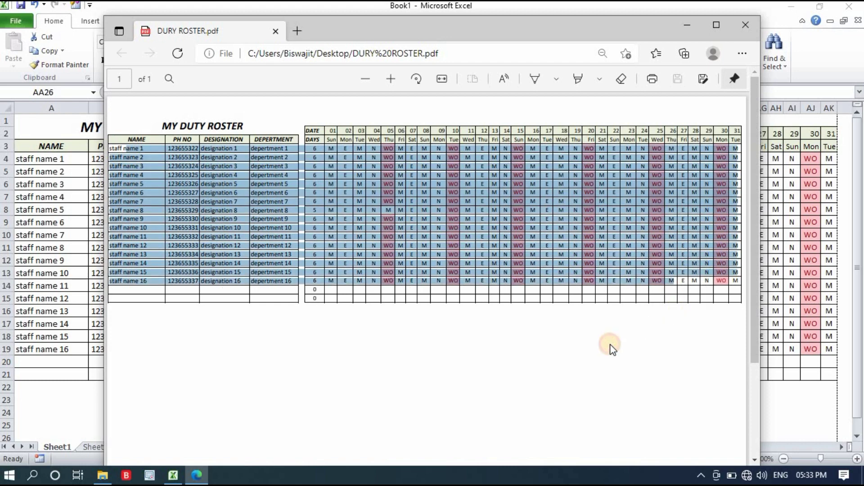
left_click(610, 345)
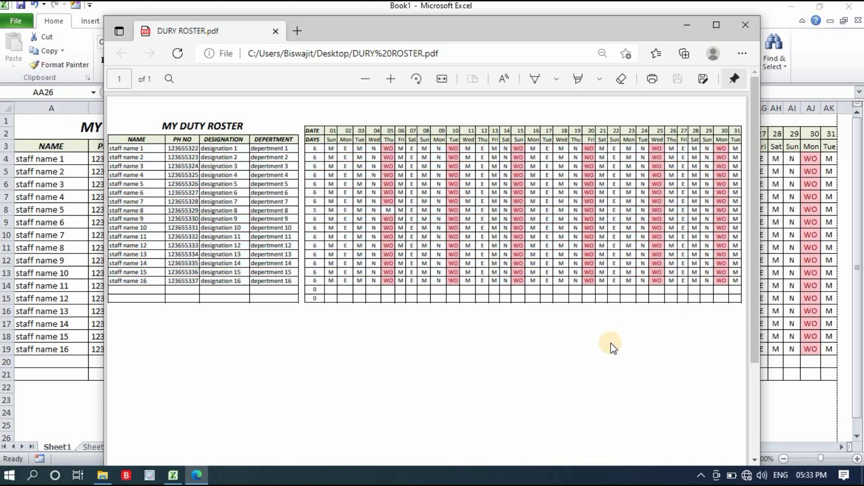
left_click(744, 27)
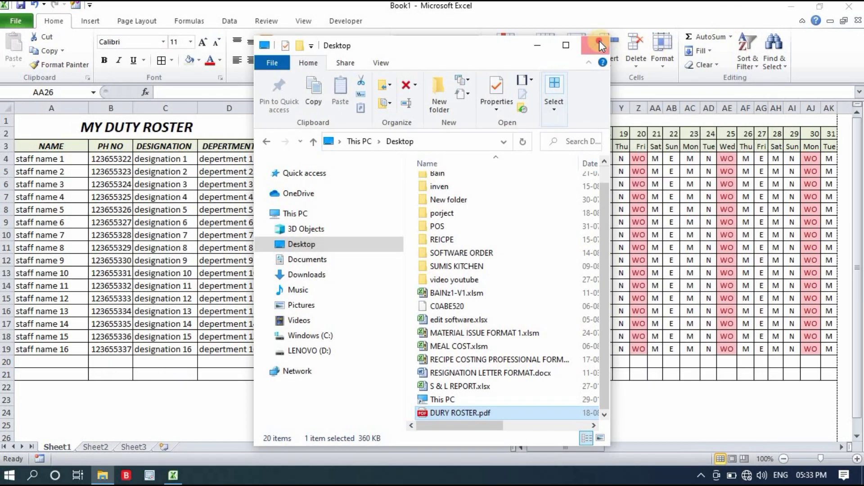
Step: Close File Explorer and return to the finished MY DUTY ROSTER sheet in Excel
left_click(600, 45)
left_click(655, 398)
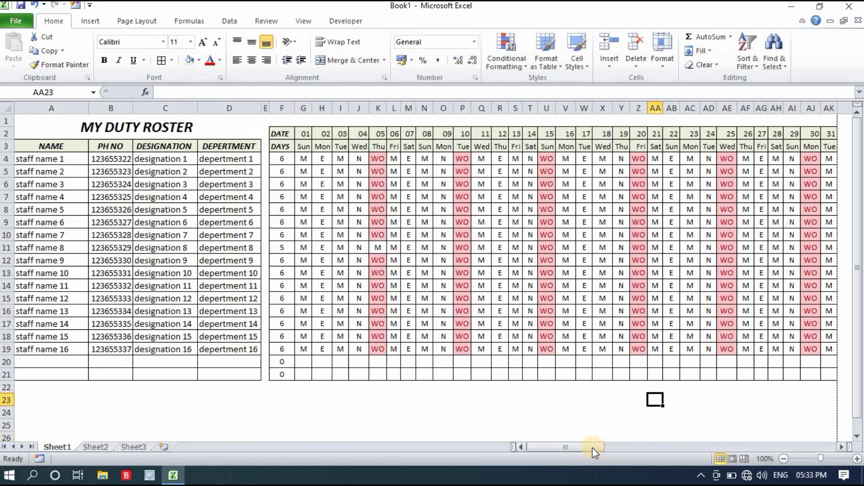
left_click_drag(592, 448, 557, 447)
left_click(357, 413)
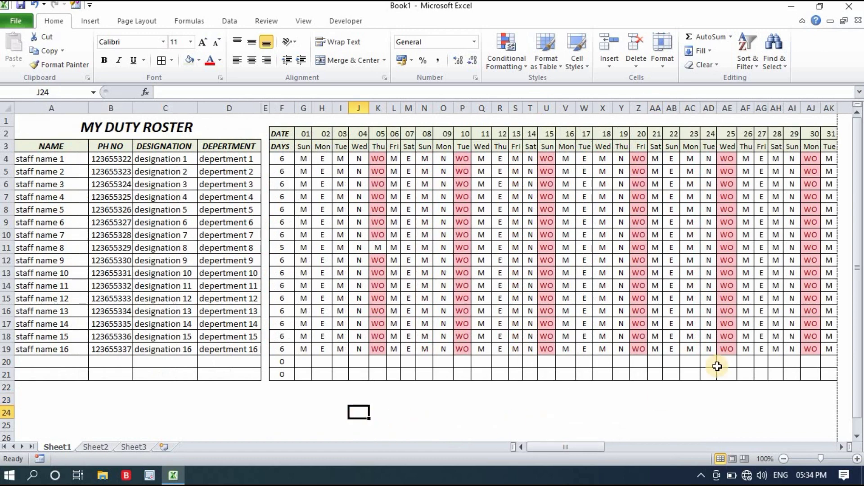